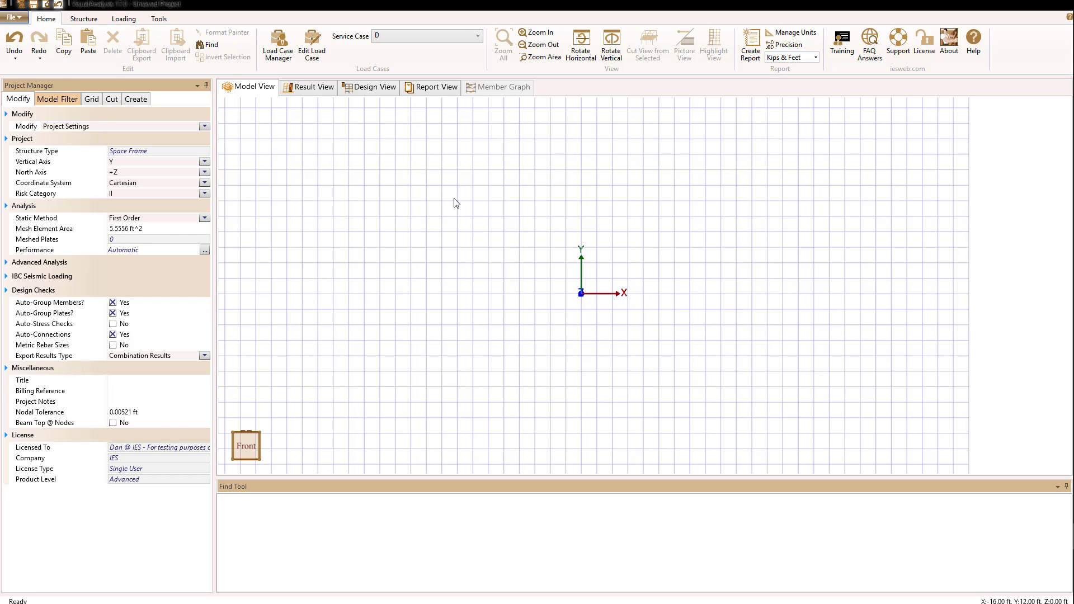
Step: Draw a horizontal beam 38 ft long above the origin, from X -16 ft to X 22 ft at Y 12 ft
mouse_move(458, 201)
mouse_down()
mouse_move(727, 219)
mouse_move(755, 218)
mouse_move(751, 202)
mouse_up()
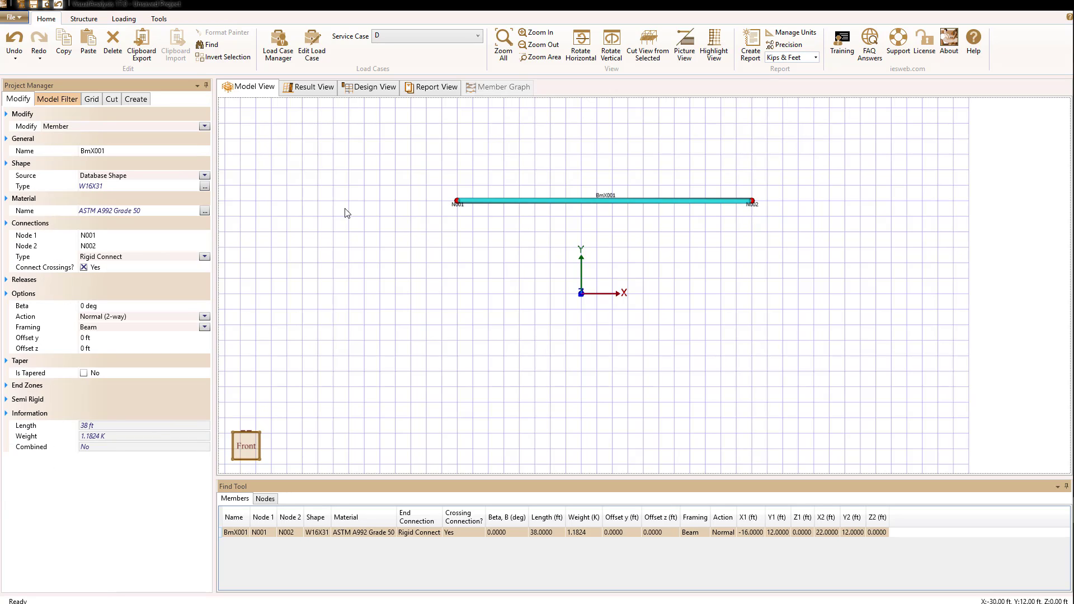
Step: Hide and reshow the members in the model filter, and do the same for the nodes
click(57, 100)
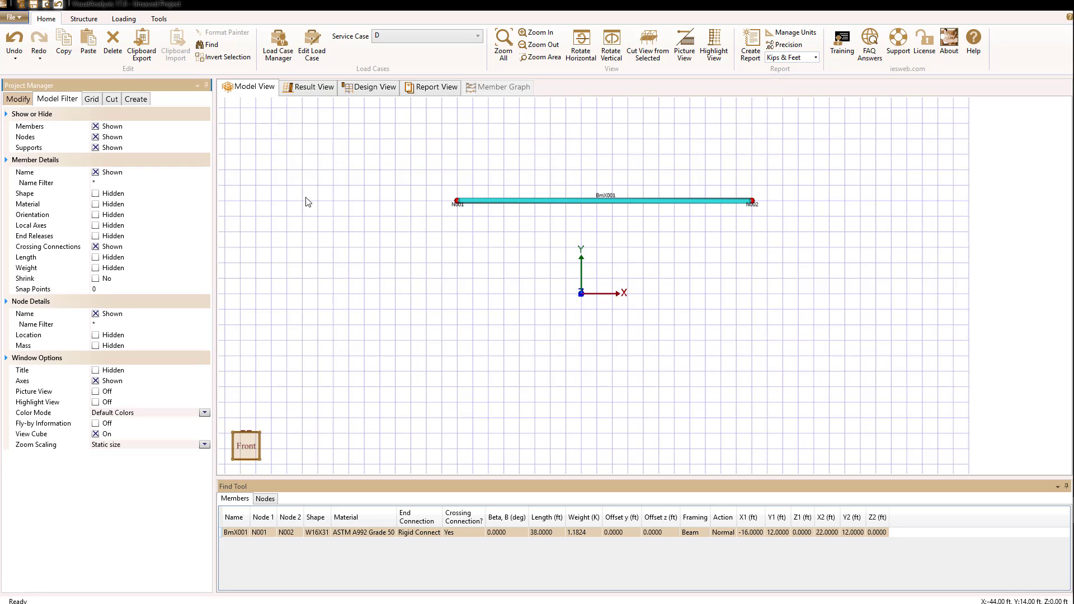
click(95, 126)
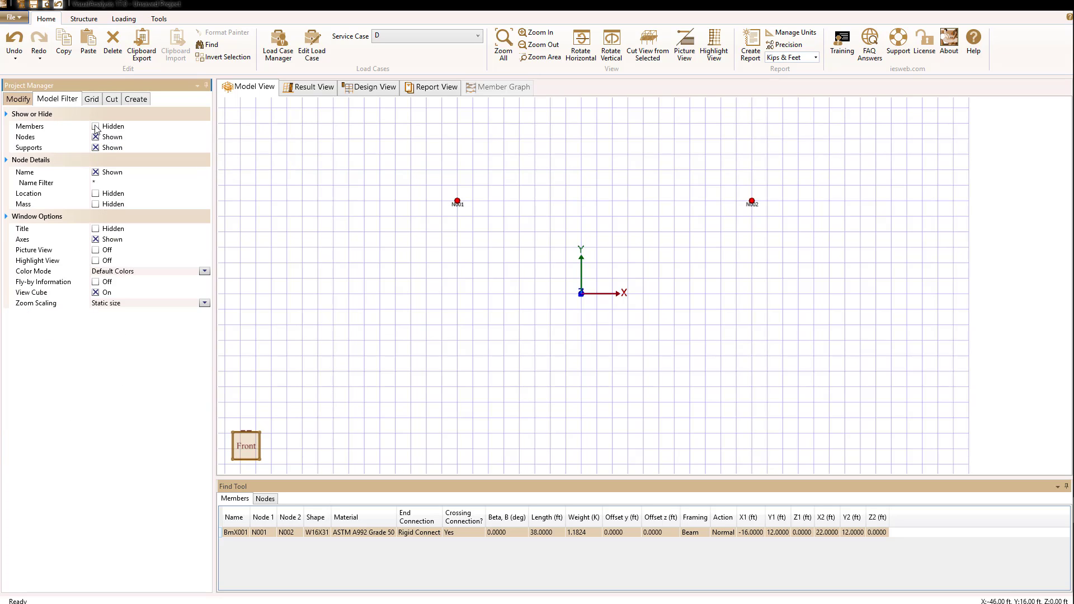
click(95, 127)
click(95, 138)
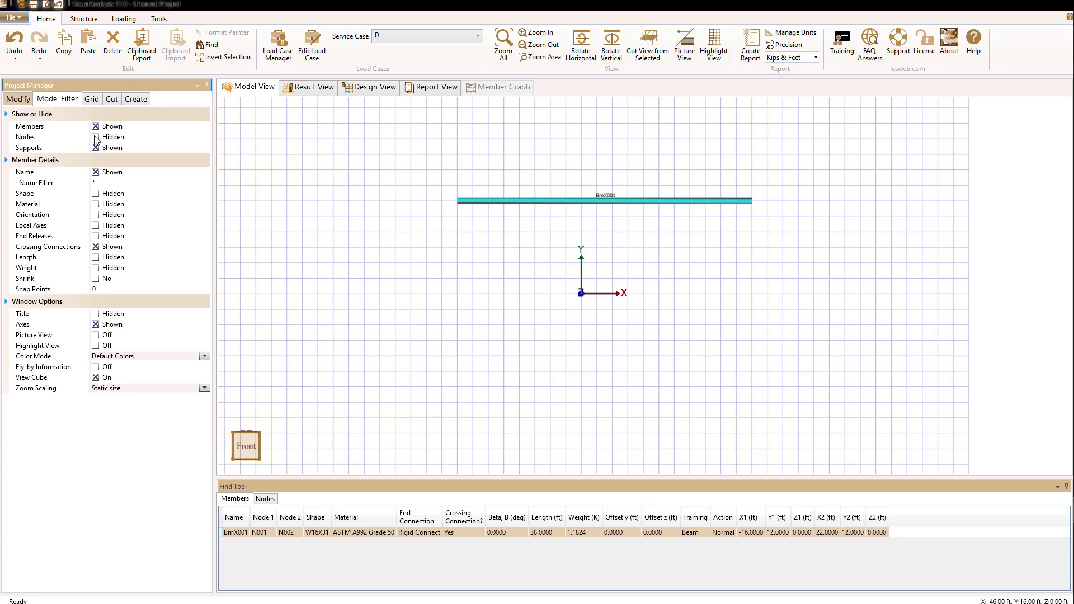
click(95, 138)
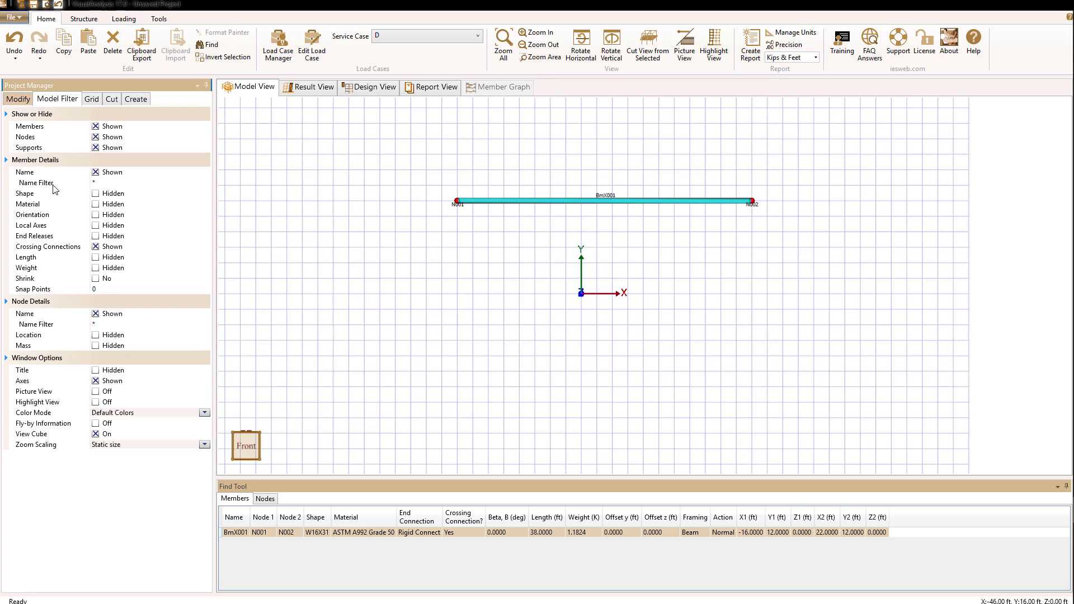
Step: Toggle the member names, member local axes and node names, restoring each to its original display setting
click(96, 173)
click(96, 173)
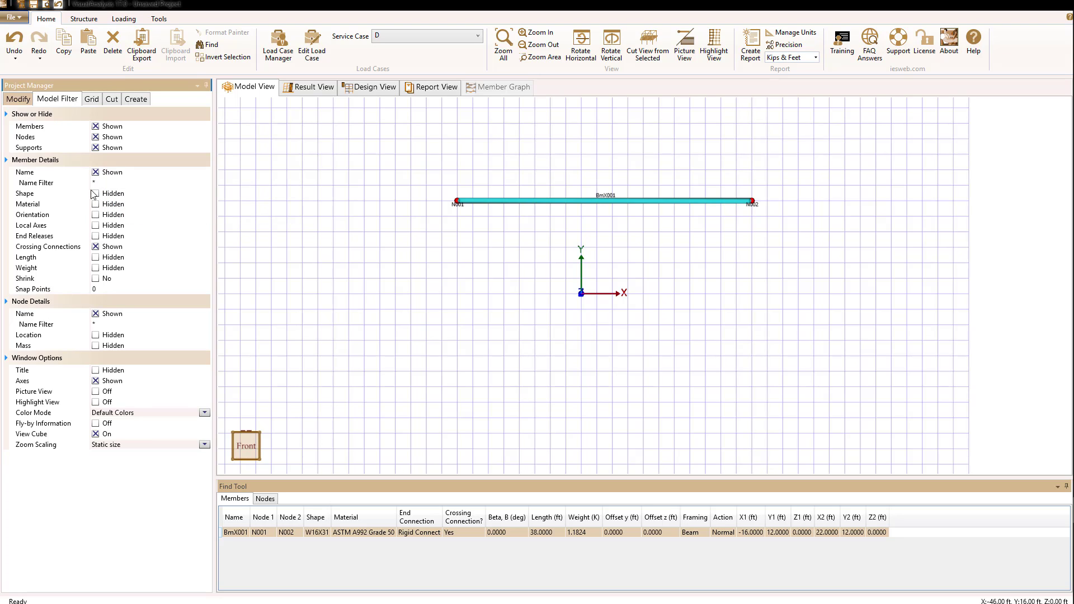
click(95, 226)
click(96, 226)
click(95, 314)
click(95, 314)
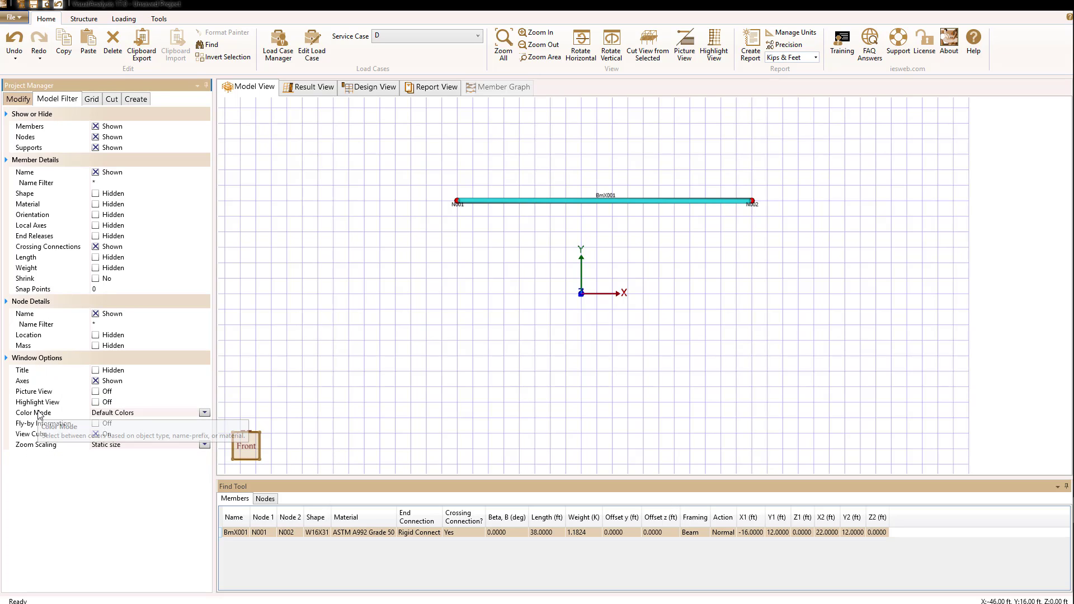
Step: Toggle the window's title, axes and Picture View options, restoring each to its original setting
click(96, 371)
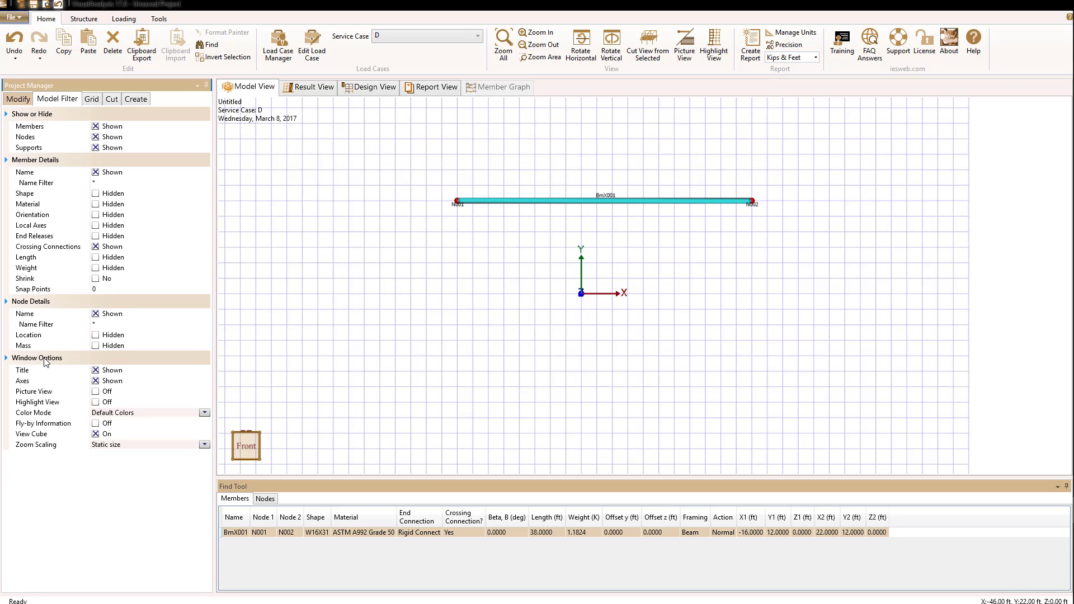
click(102, 324)
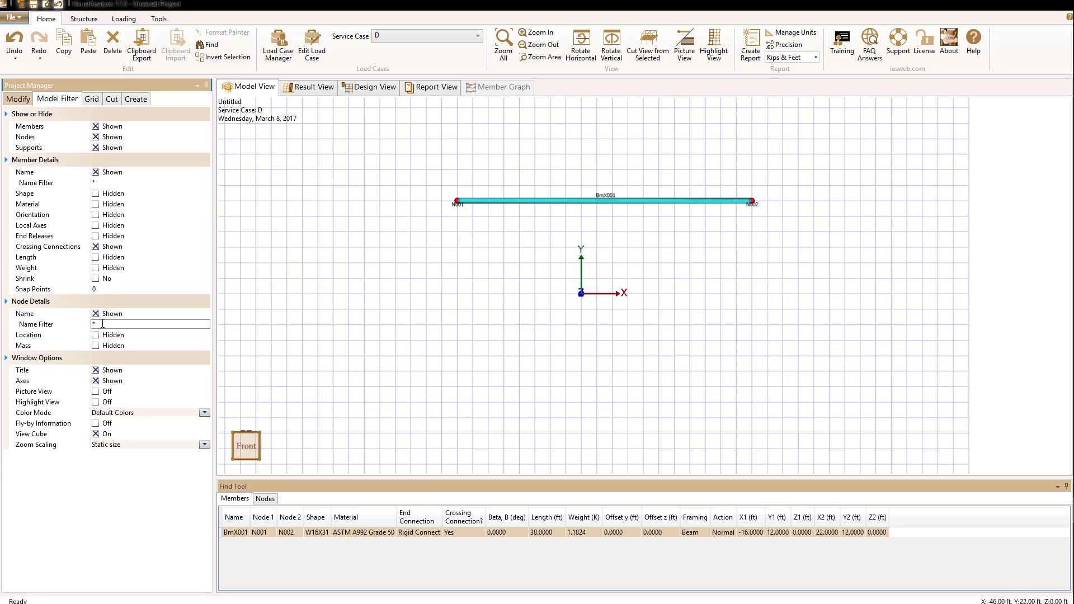
click(95, 371)
click(96, 381)
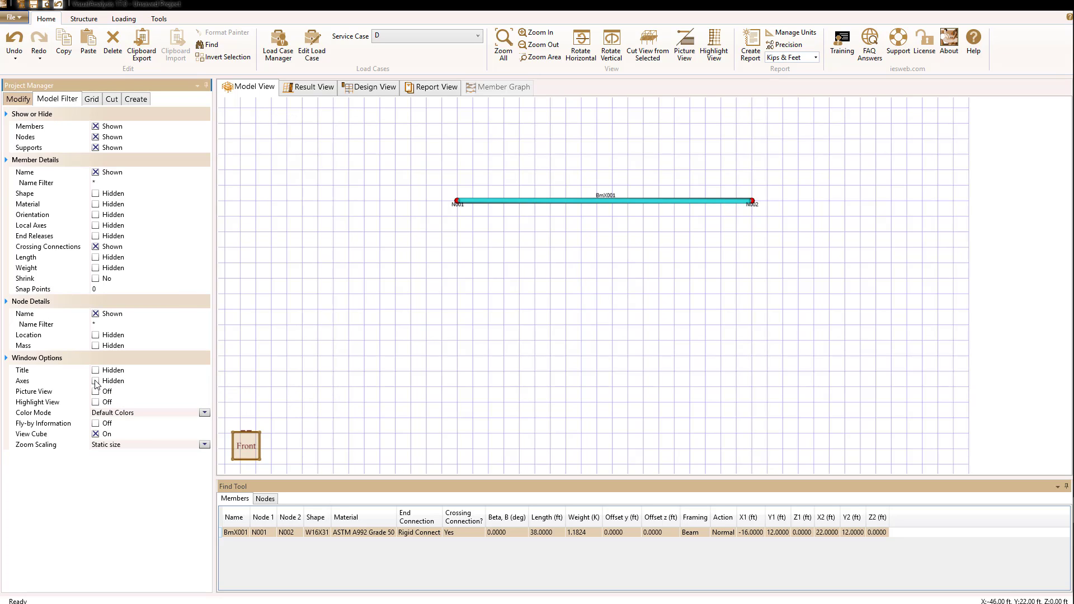
click(96, 381)
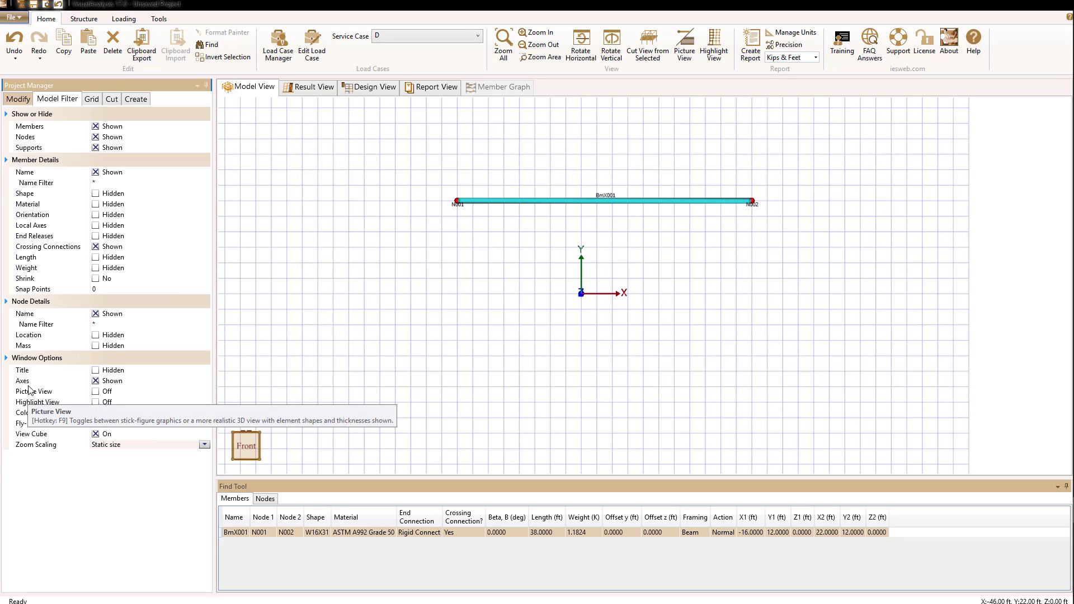
click(118, 395)
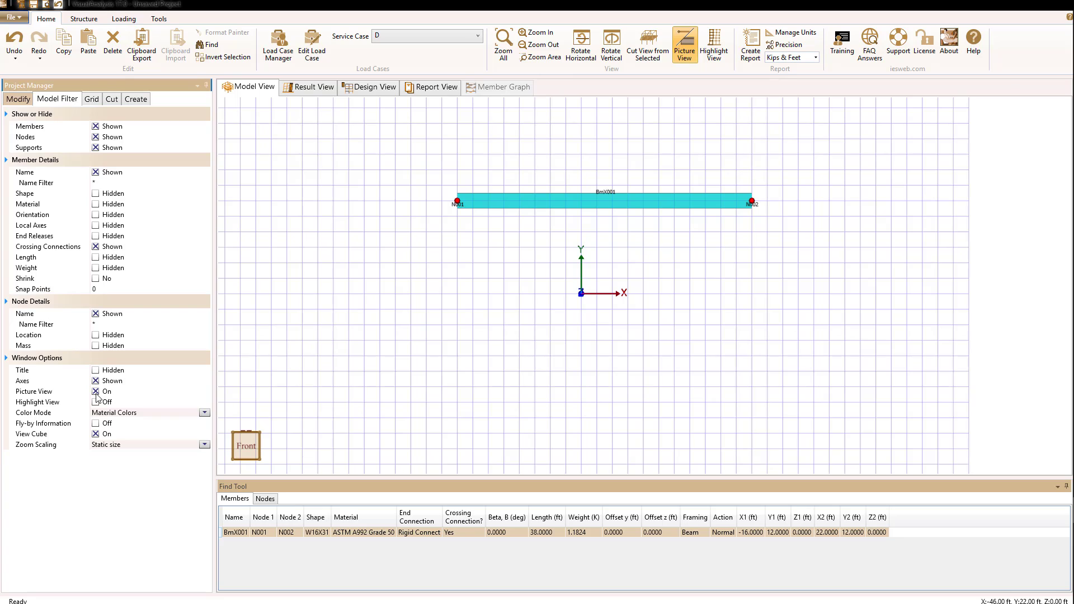
click(96, 393)
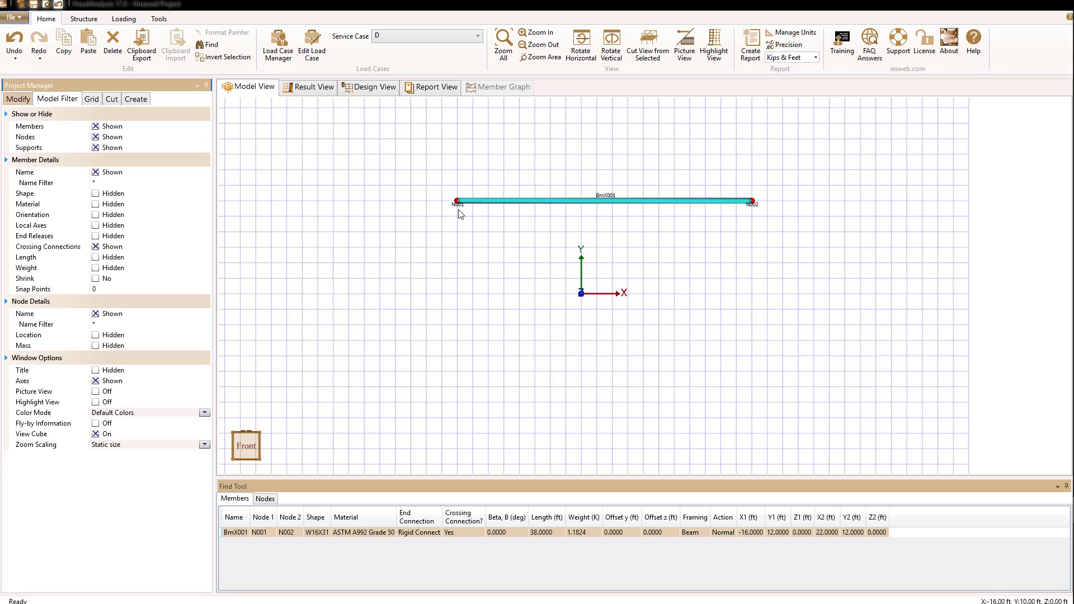
Step: Draw 22 ft columns down from both beam ends and a diagonal brace from the left column's base to the right column's top
drag(458, 202, 451, 376)
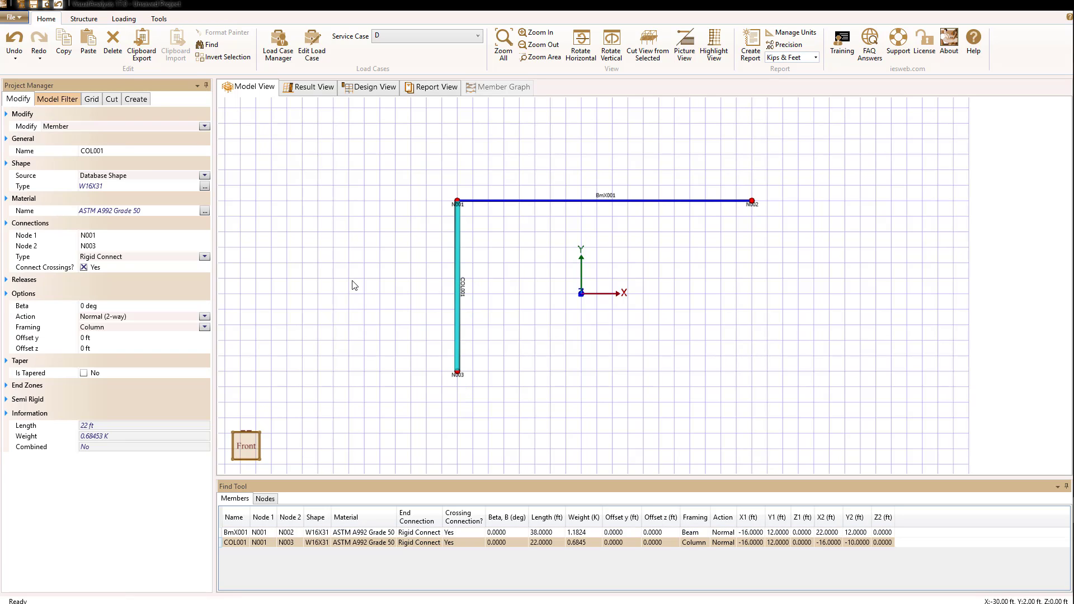
click(389, 307)
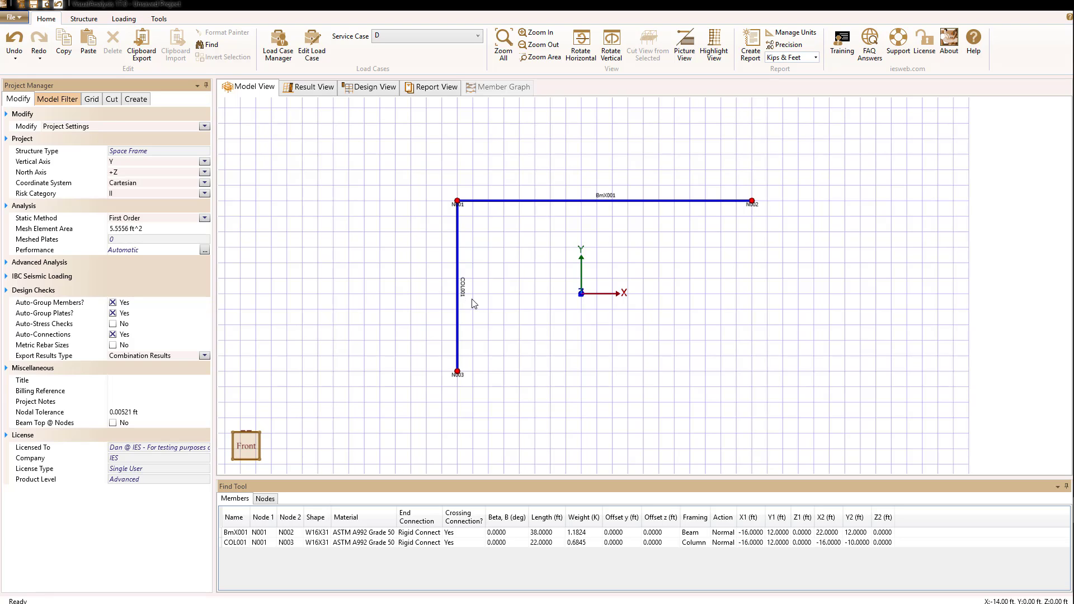
mouse_move(751, 205)
mouse_down()
mouse_move(770, 362)
mouse_move(756, 384)
mouse_move(753, 374)
mouse_up()
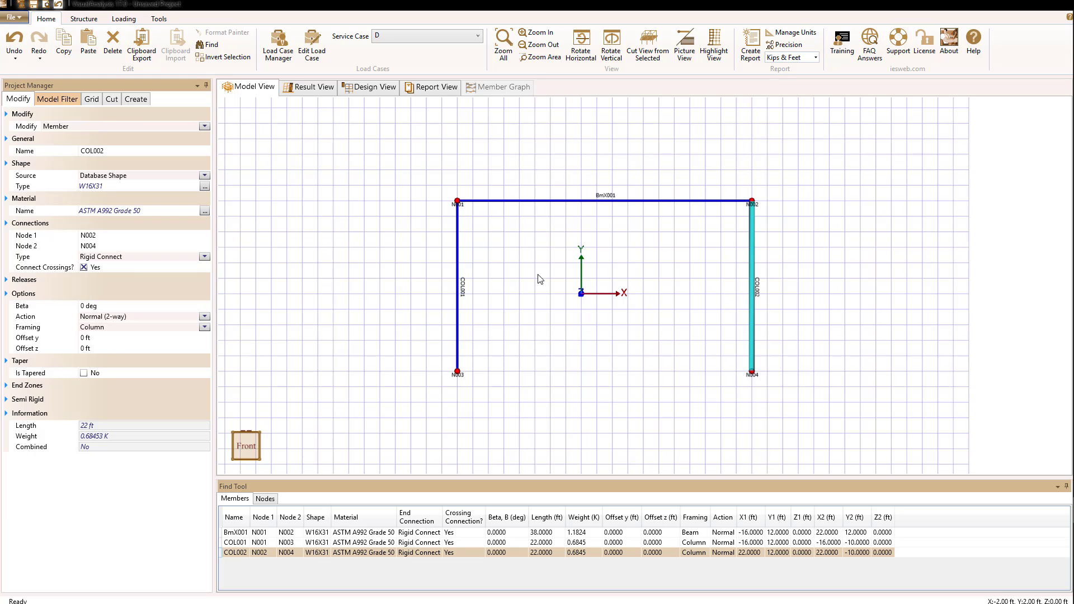
click(660, 283)
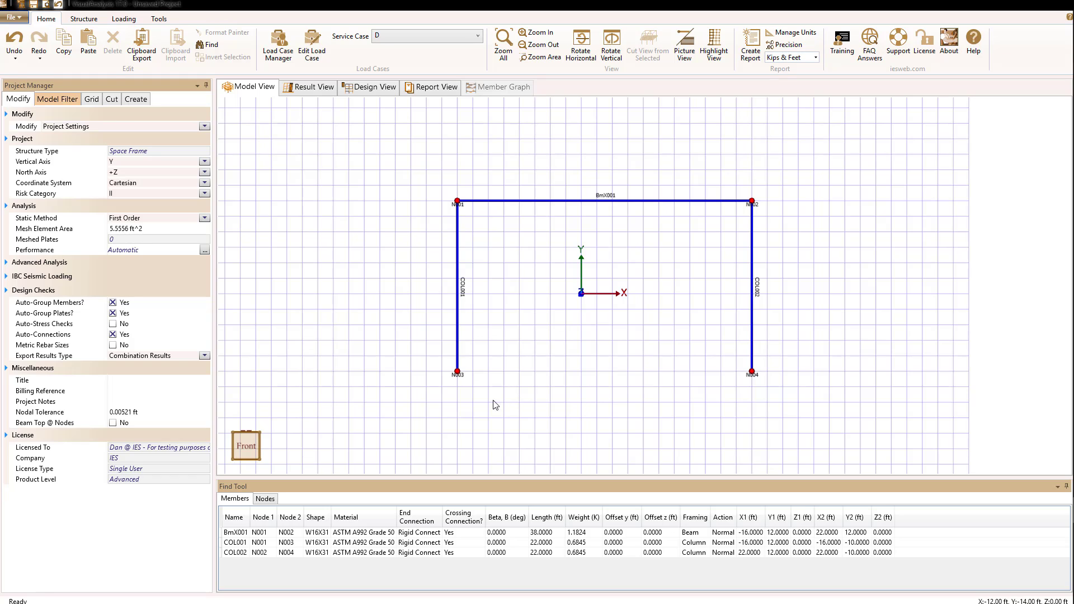
drag(457, 371, 752, 202)
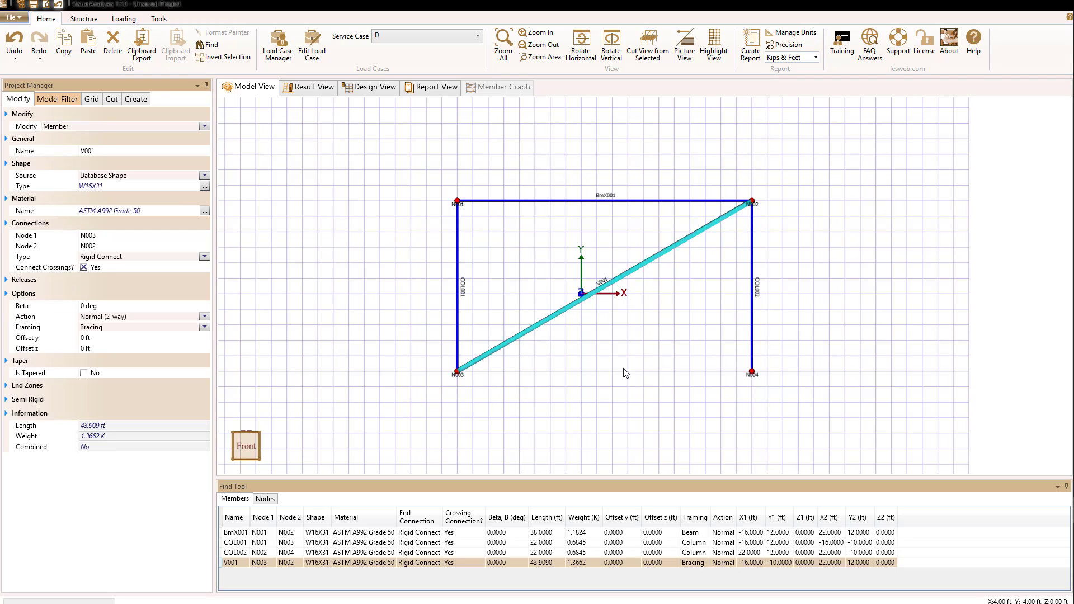
click(579, 281)
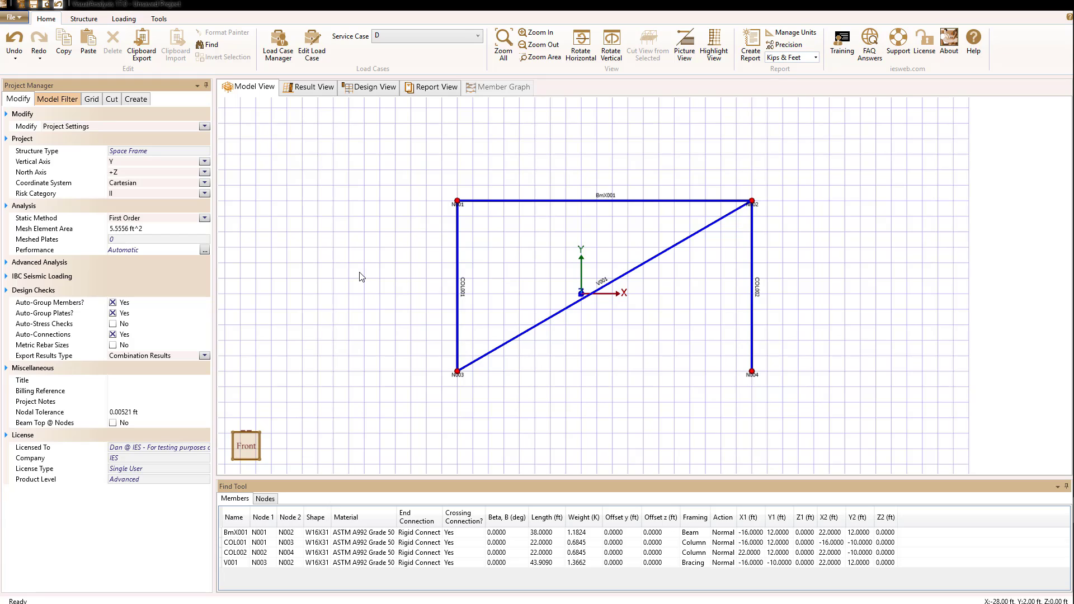
Step: Filter the displayed members by the name prefix C, and extend the member name filter to C,B
click(49, 100)
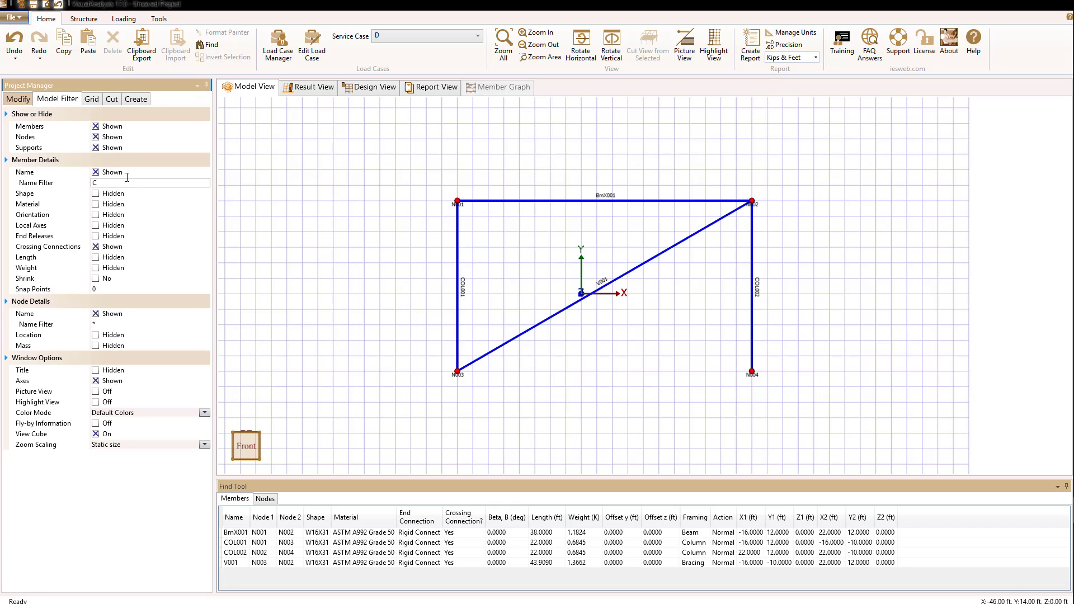
key(Return)
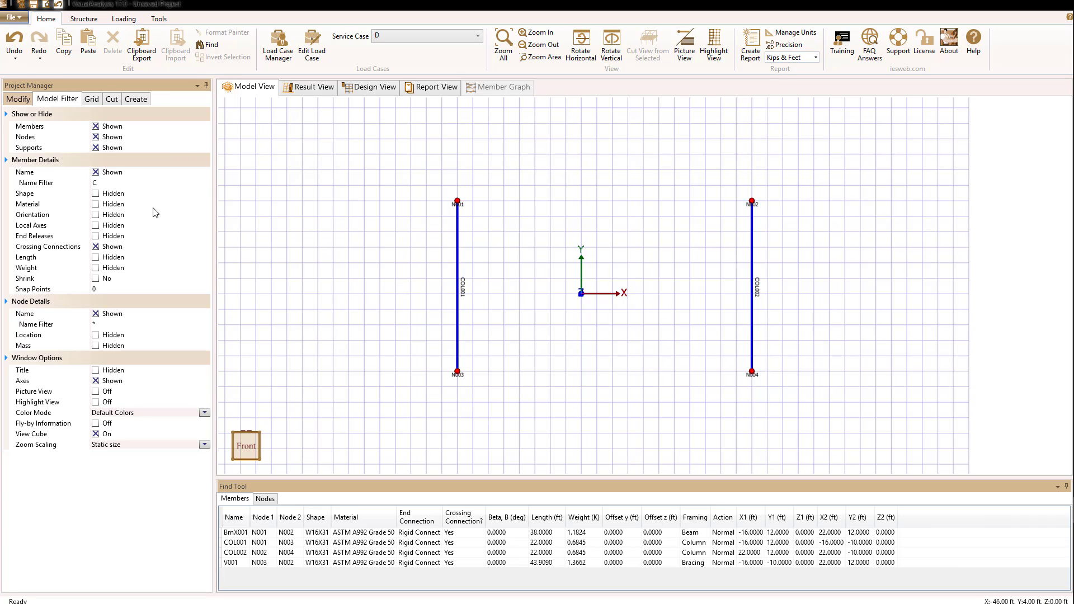
click(105, 183)
double_click(106, 183)
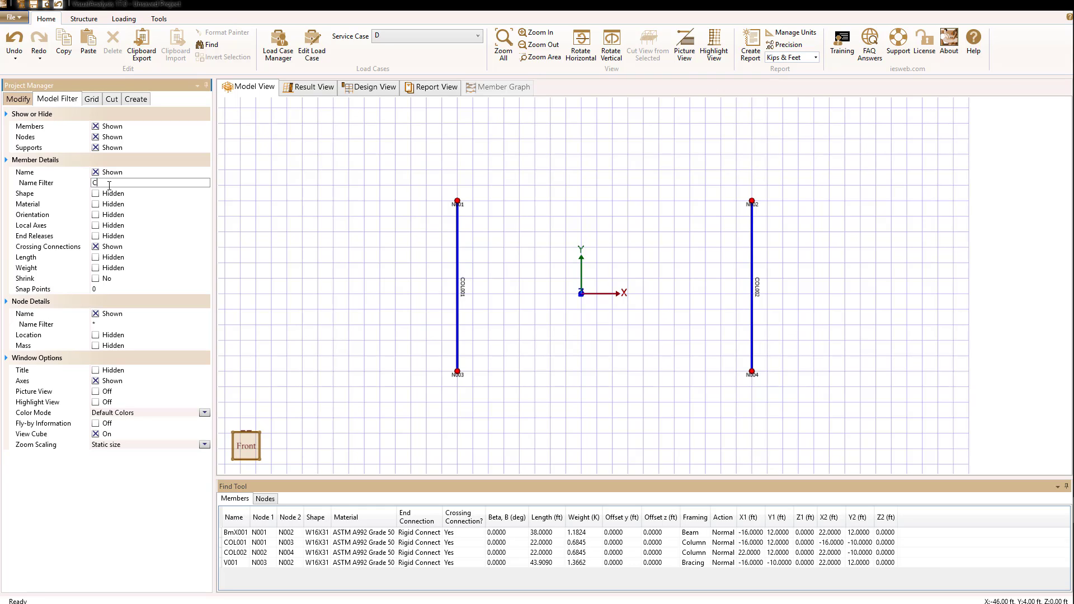
text(,B)
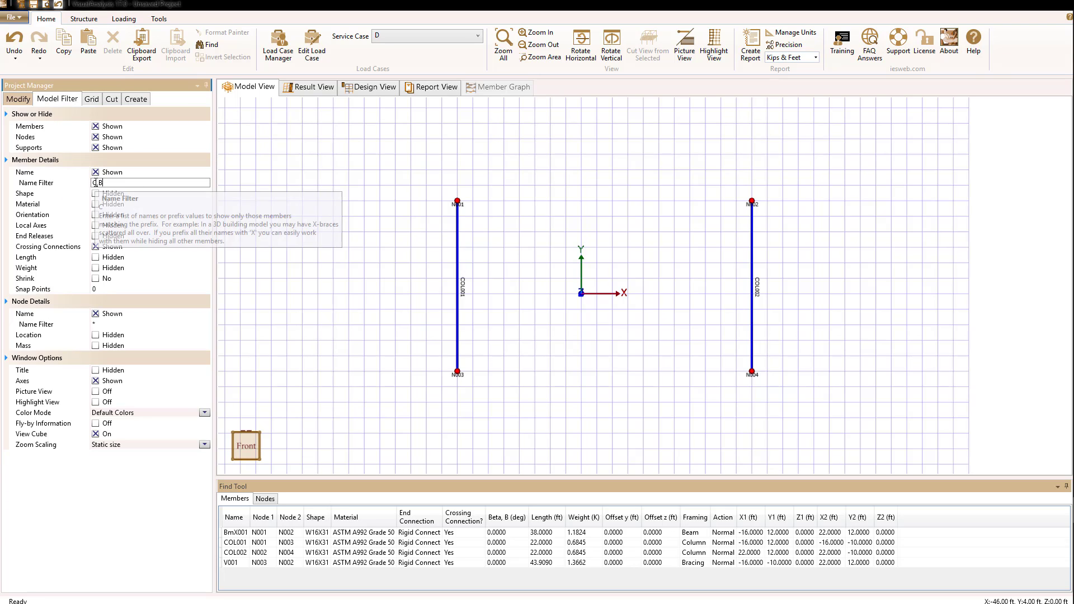
click(348, 199)
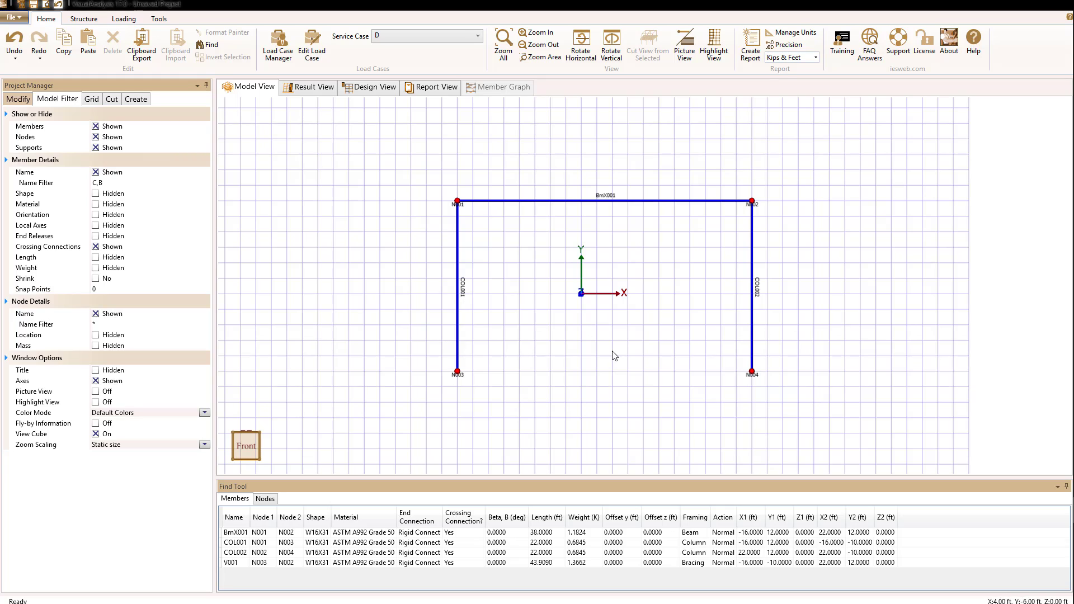
click(105, 185)
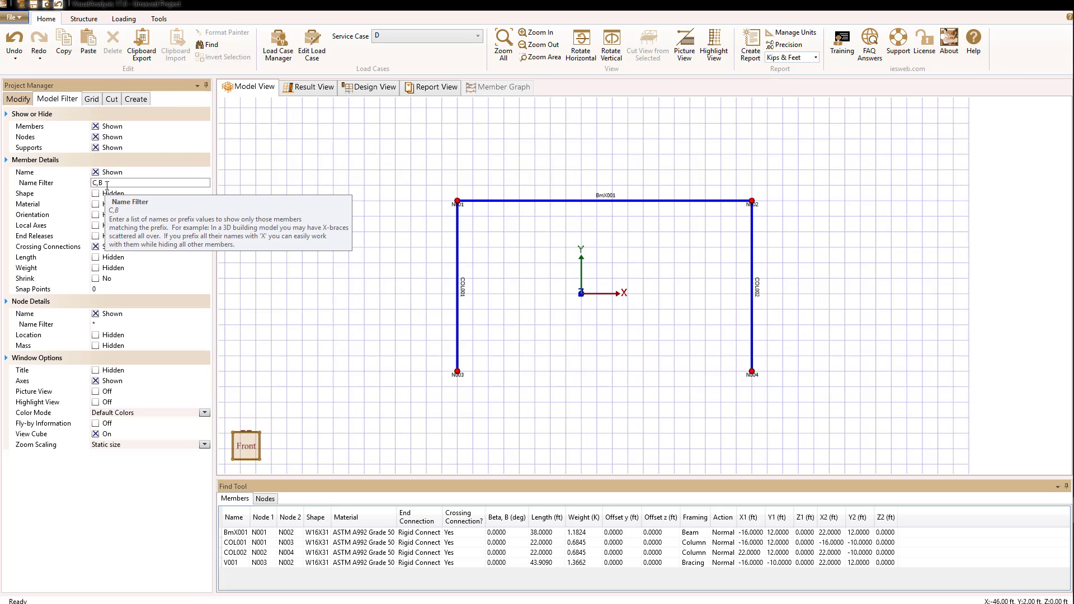
double_click(104, 184)
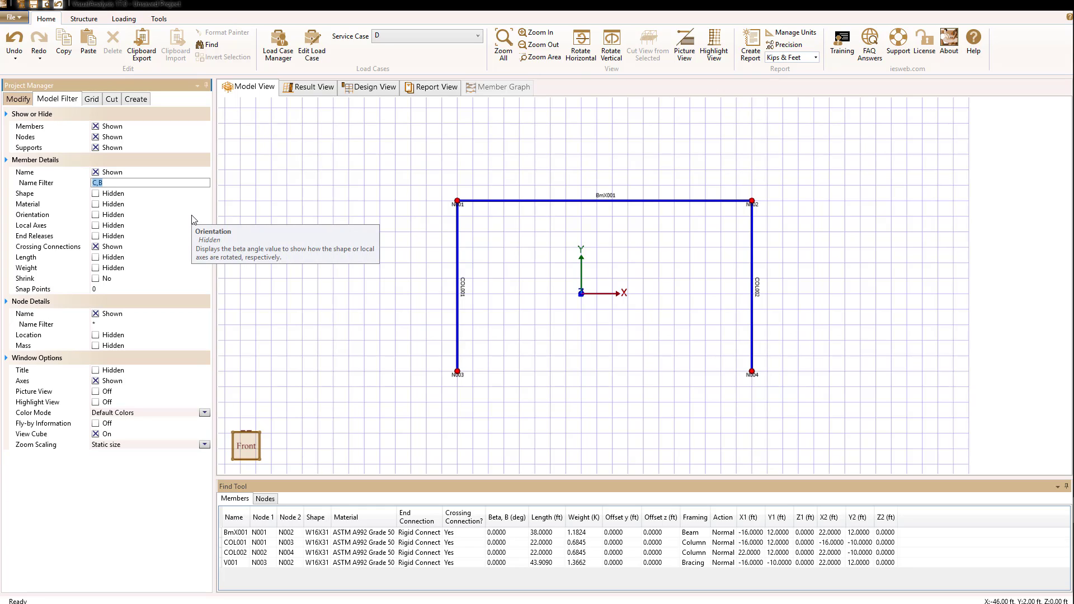
text(@001)
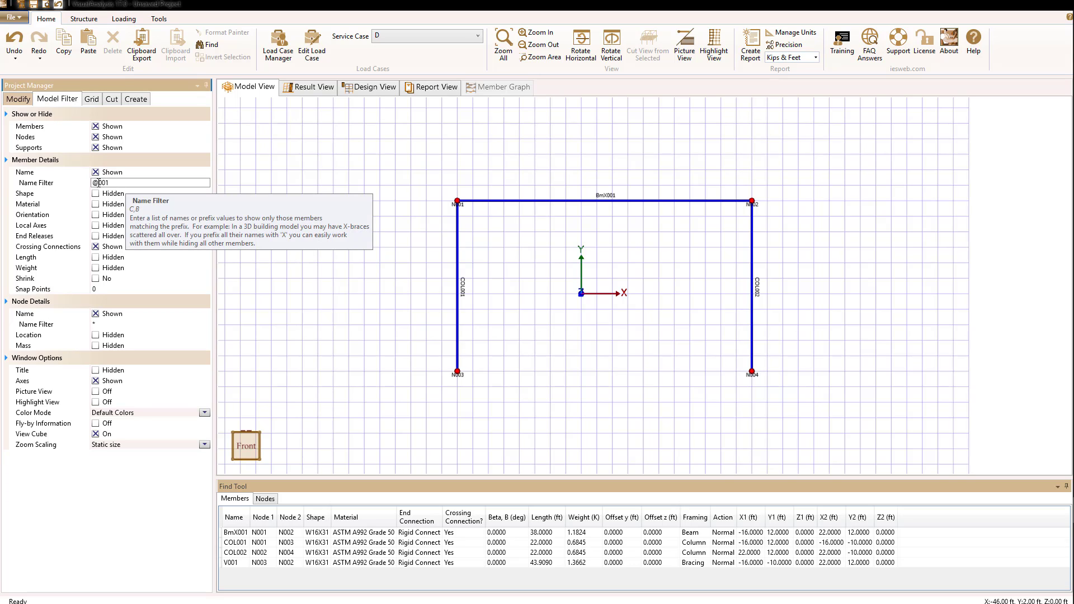
click(363, 234)
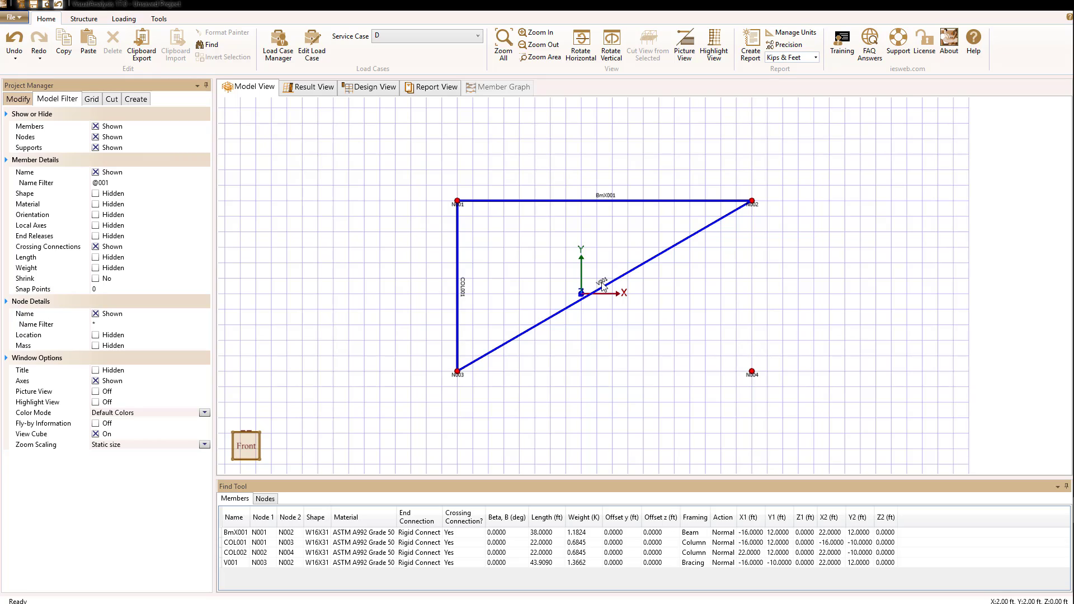
Step: Set the member name filter to !B to hide the members whose names start with B
click(120, 184)
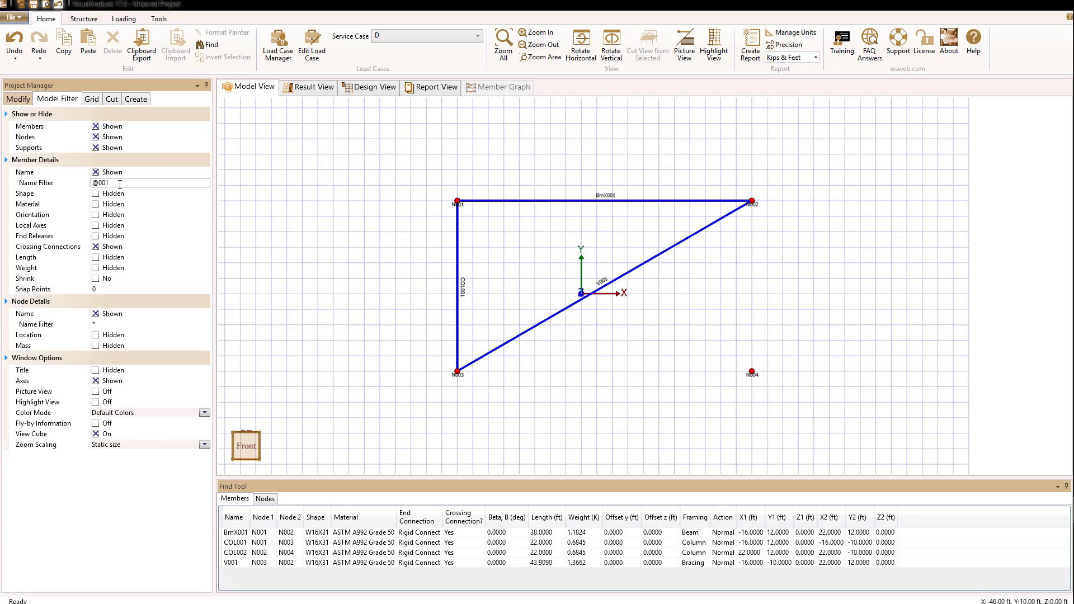
double_click(116, 183)
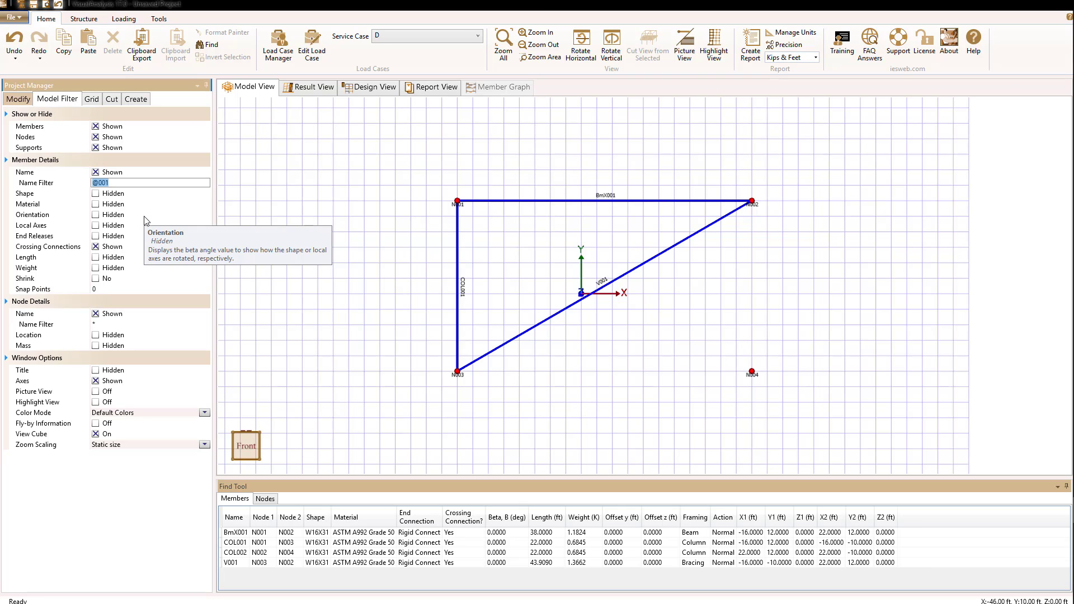
key(BackSpace)
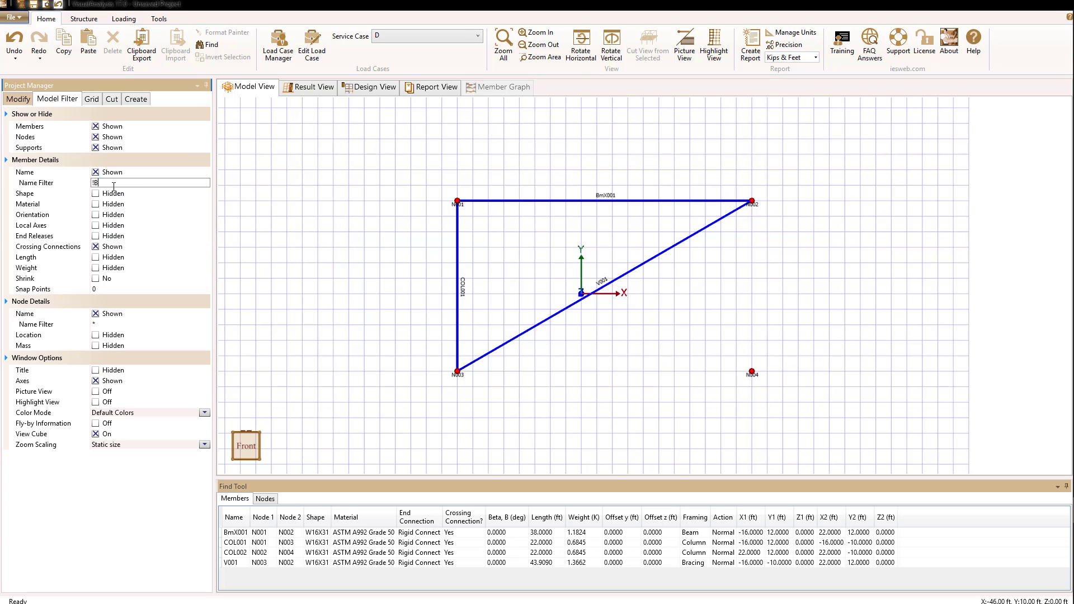
key(Return)
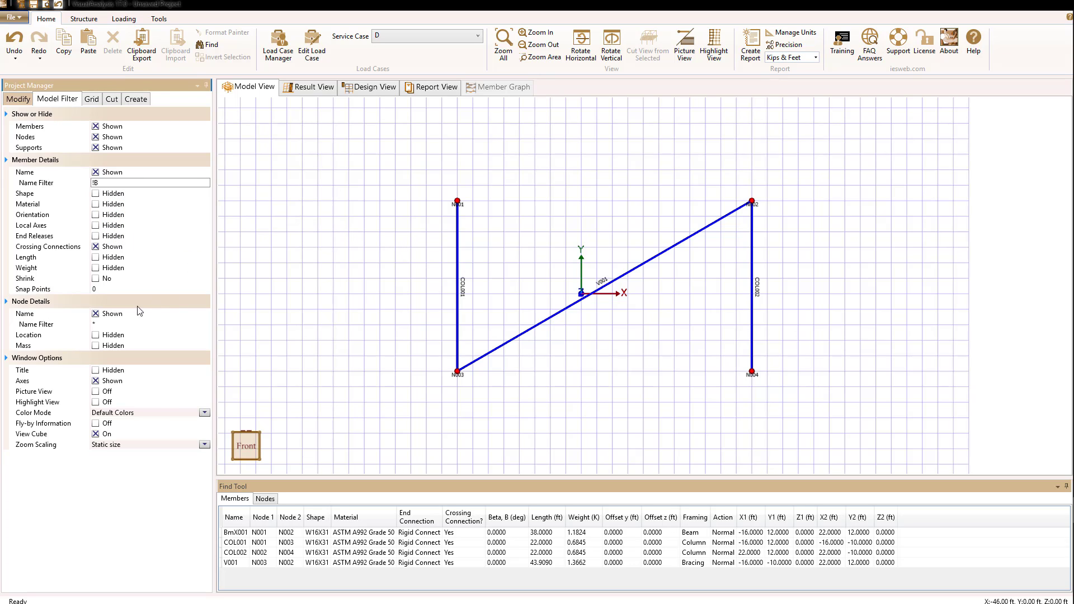
click(105, 323)
click(336, 287)
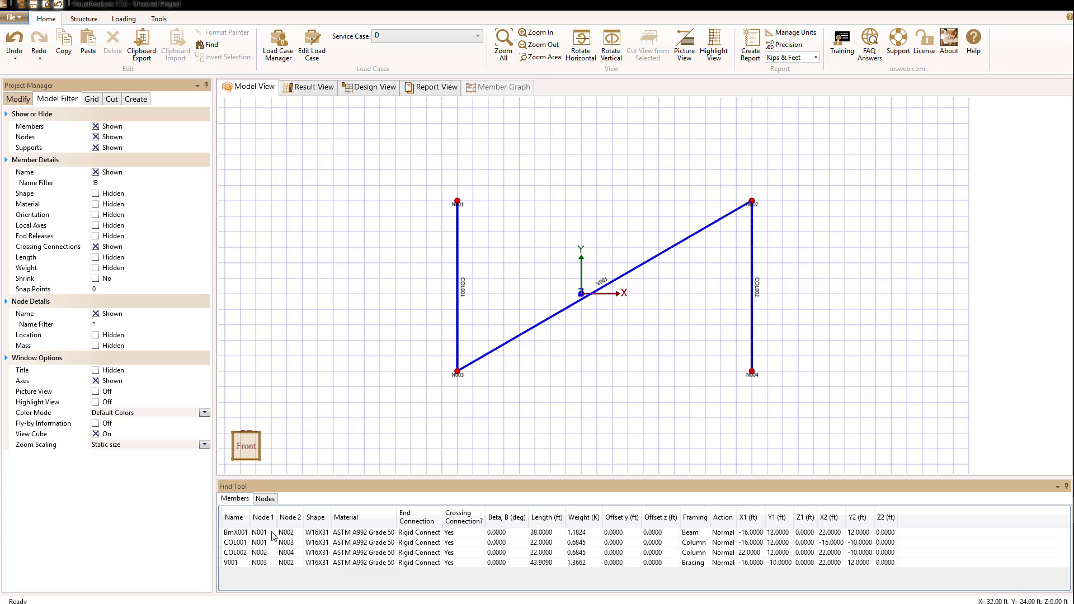
Step: Sort the member table by name in descending order and select member COL002
click(235, 520)
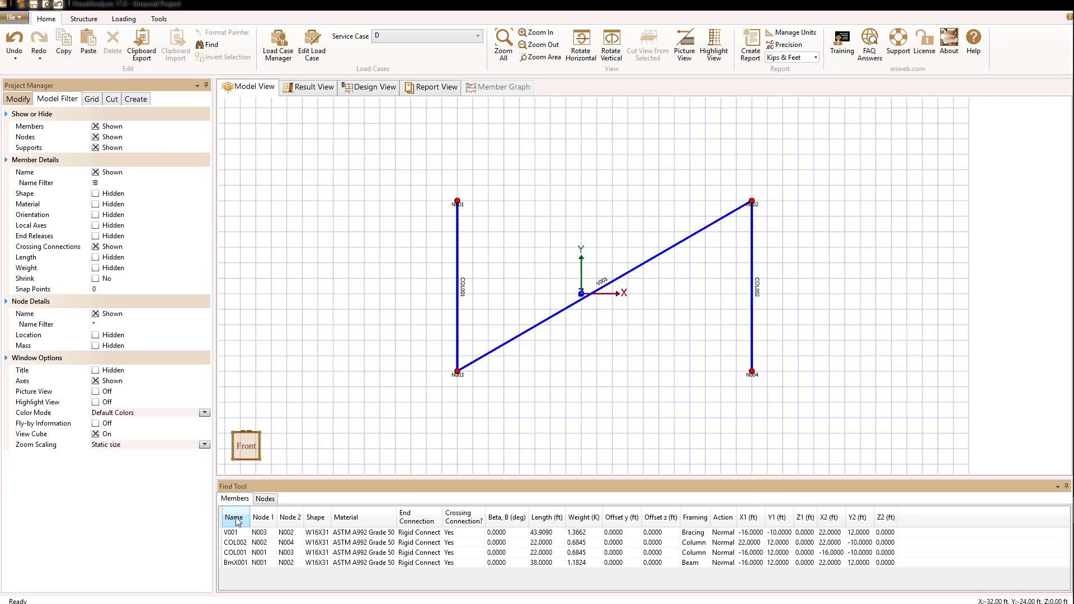
click(245, 544)
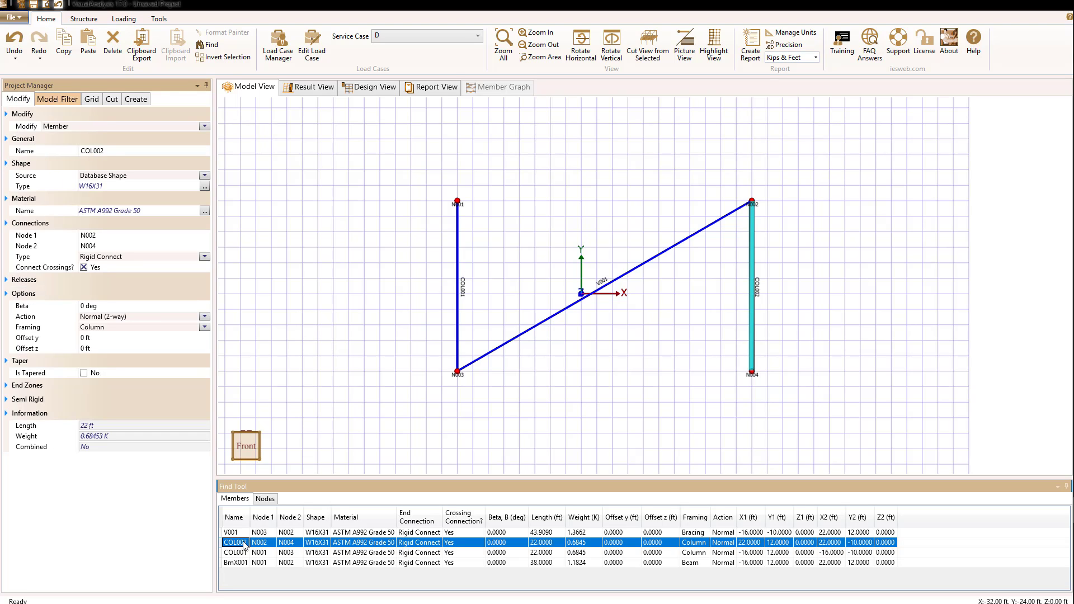
Step: Extend the selection to both columns from the member table, clear it, and sort the table by weight in descending order
ctrl+click(239, 553)
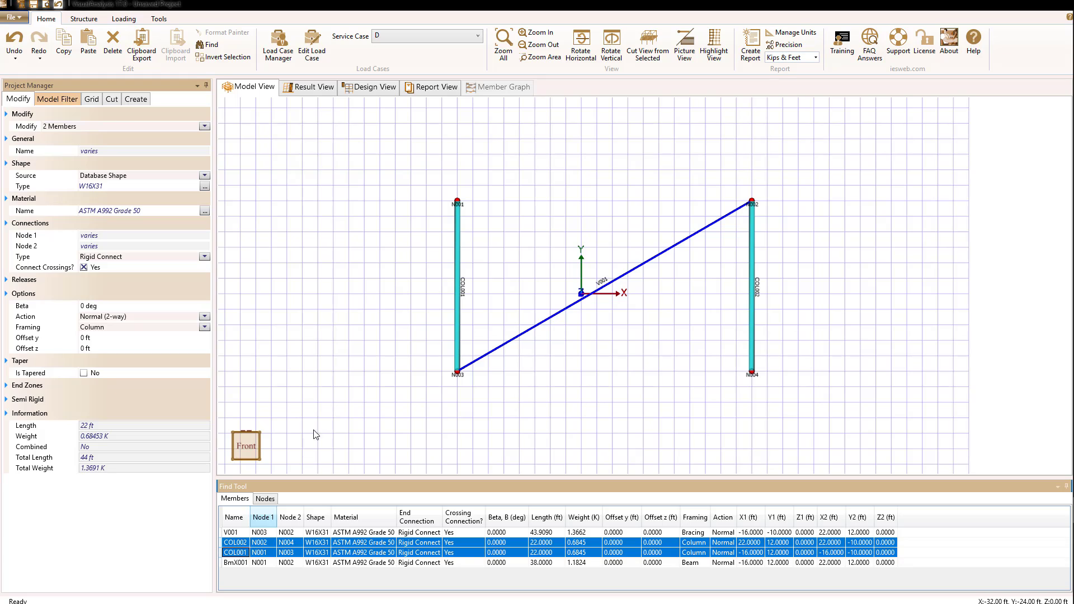
click(338, 379)
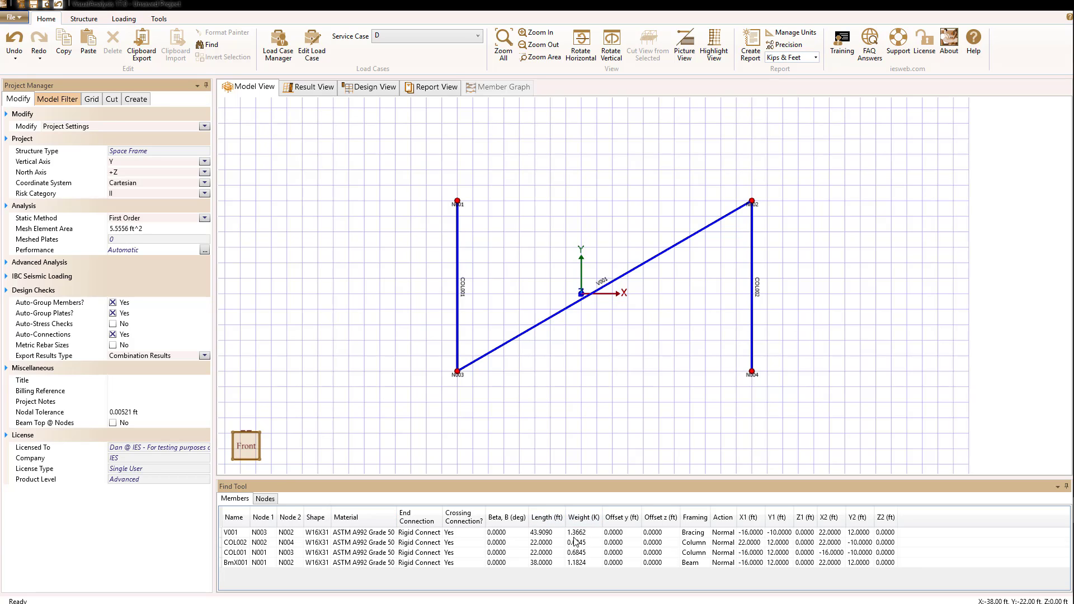
click(582, 518)
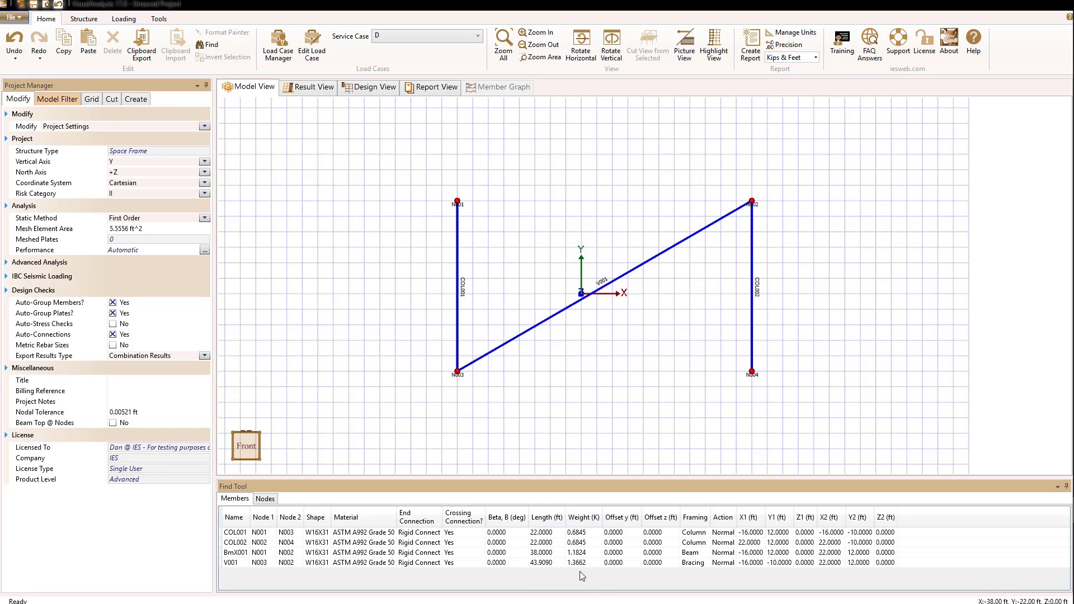
click(583, 518)
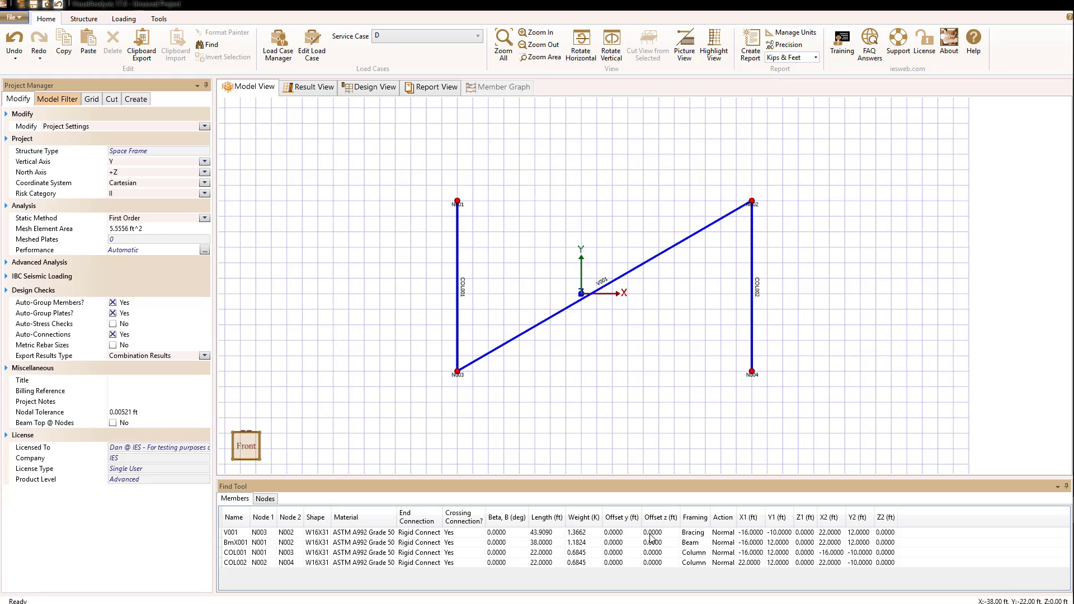
Step: Select brace V001 in the member table and zoom to column COL001 and beam BmX001 from their rows
click(246, 536)
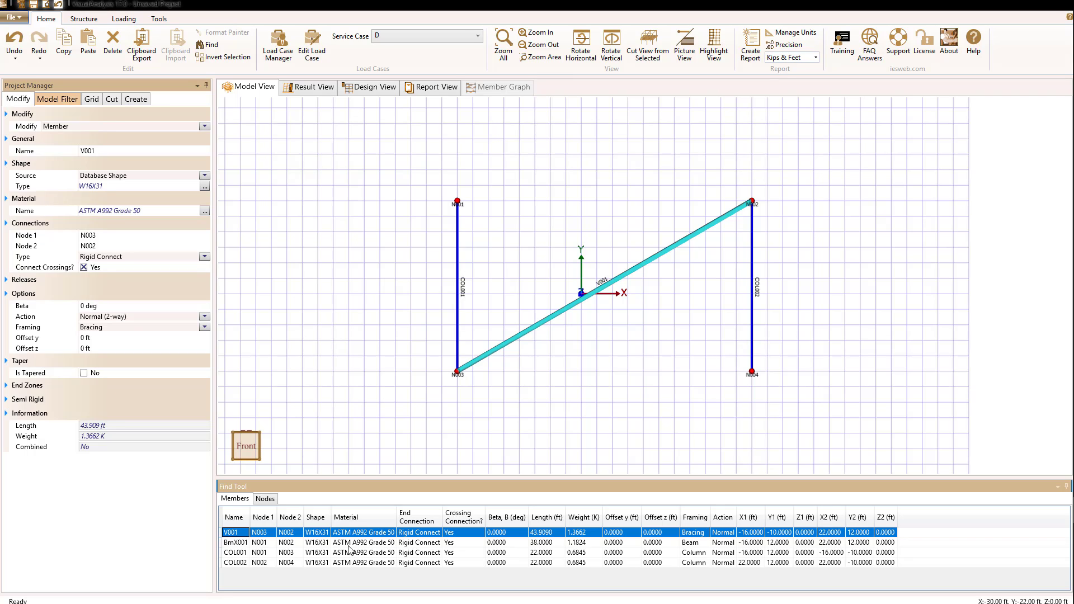
click(233, 552)
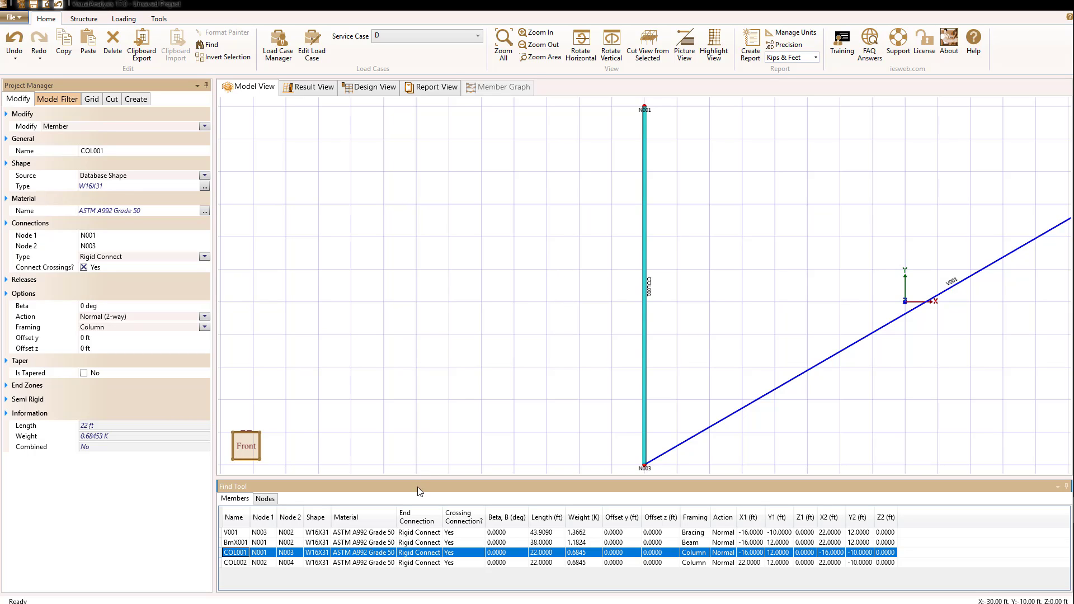
click(299, 544)
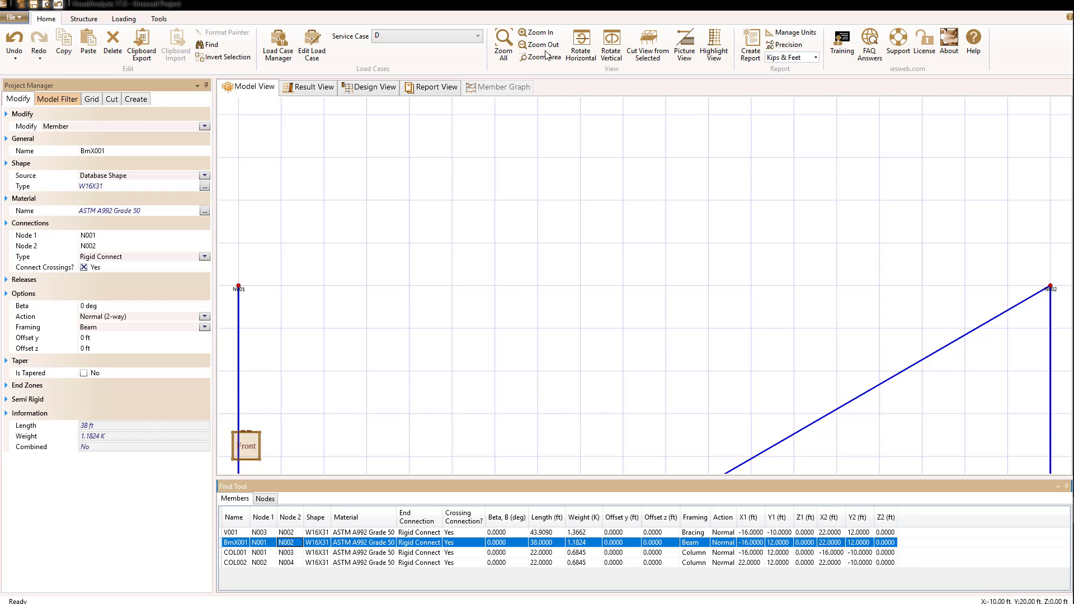
Step: Fit the whole model in view and remove the member name filter to redisplay the hidden beam BmX001
click(503, 45)
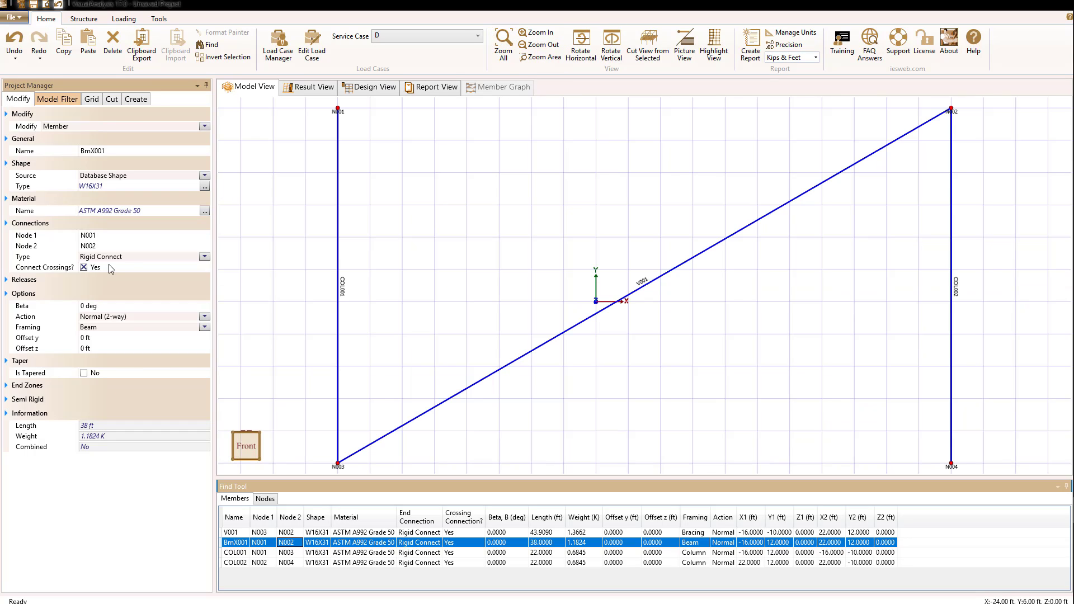
click(65, 103)
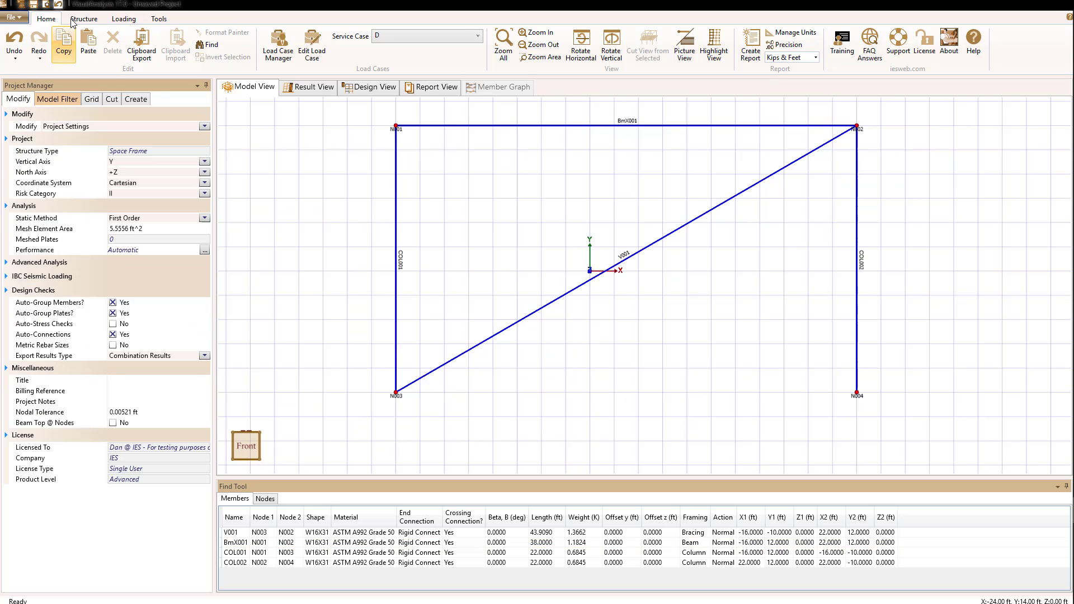
Step: Set up a Rename of all nodes with the name prefix MyNode, keeping the X, Y, Z order
click(83, 20)
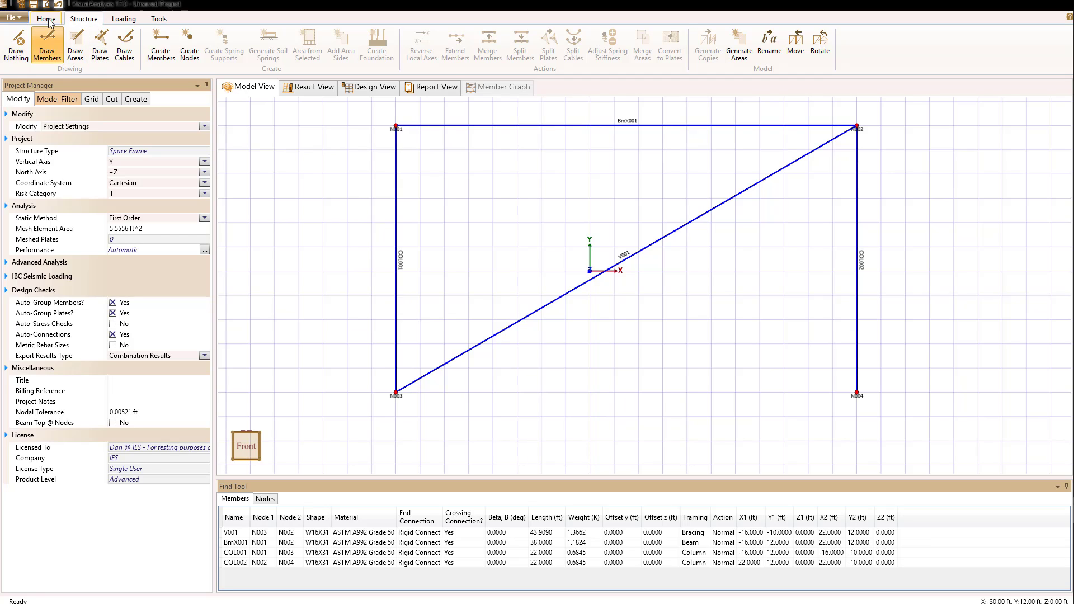
click(770, 50)
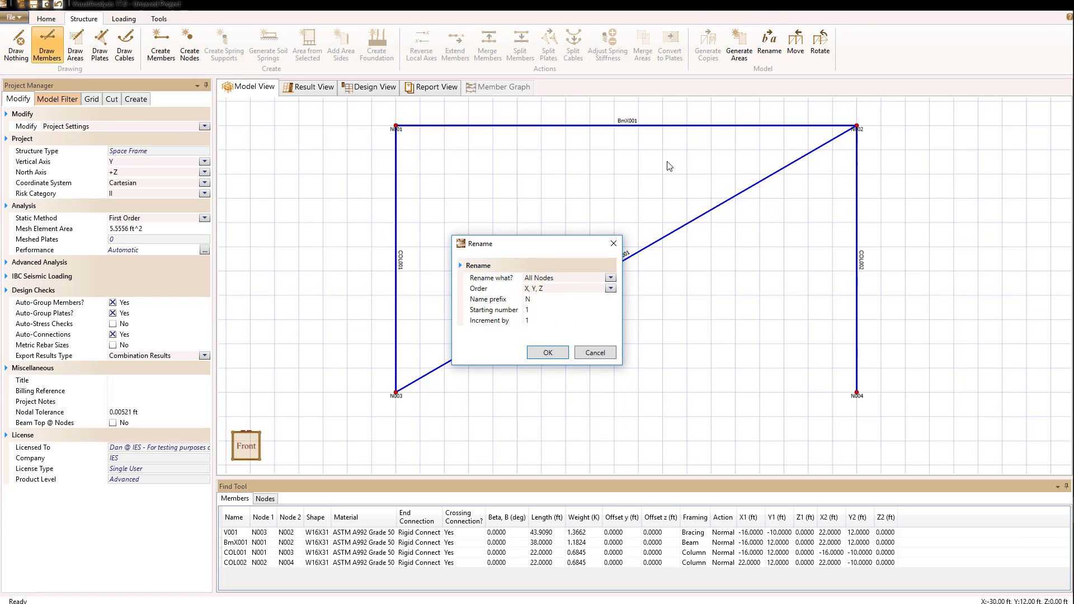
drag(548, 246, 503, 172)
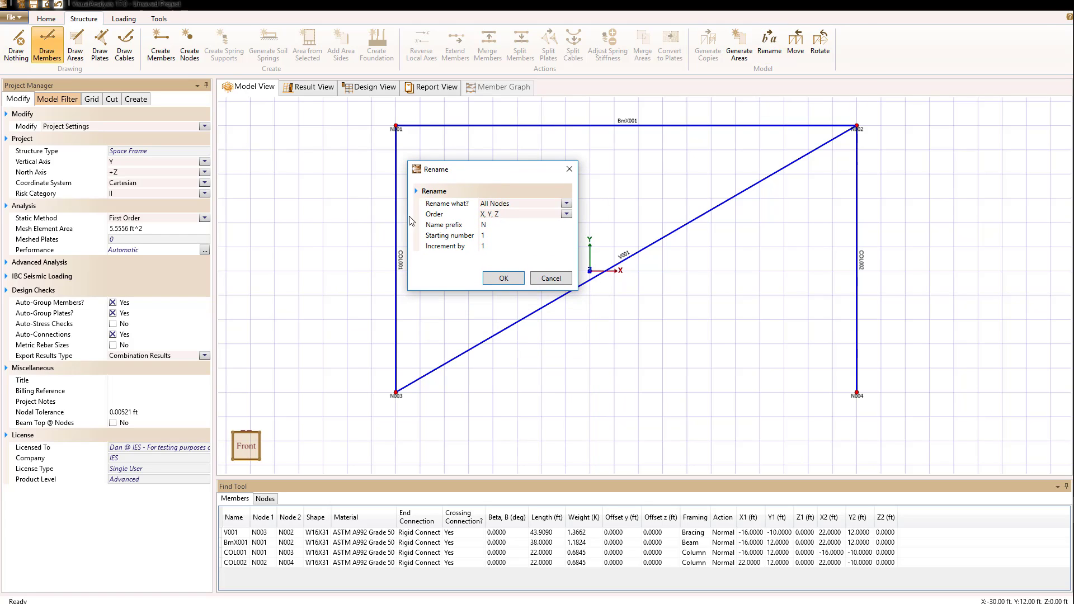
click(567, 204)
click(566, 204)
click(490, 224)
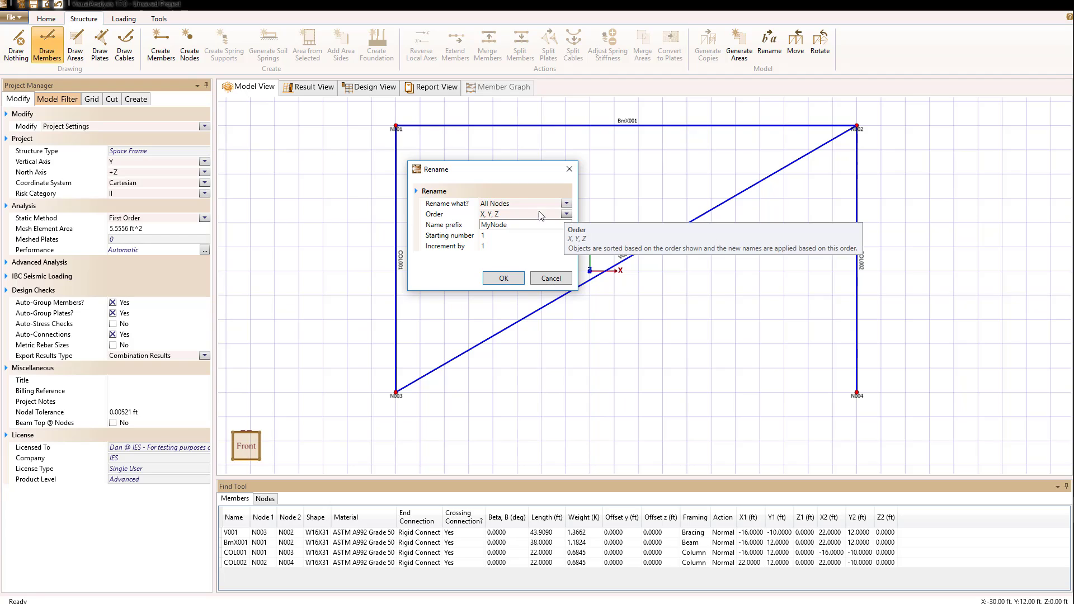
click(566, 214)
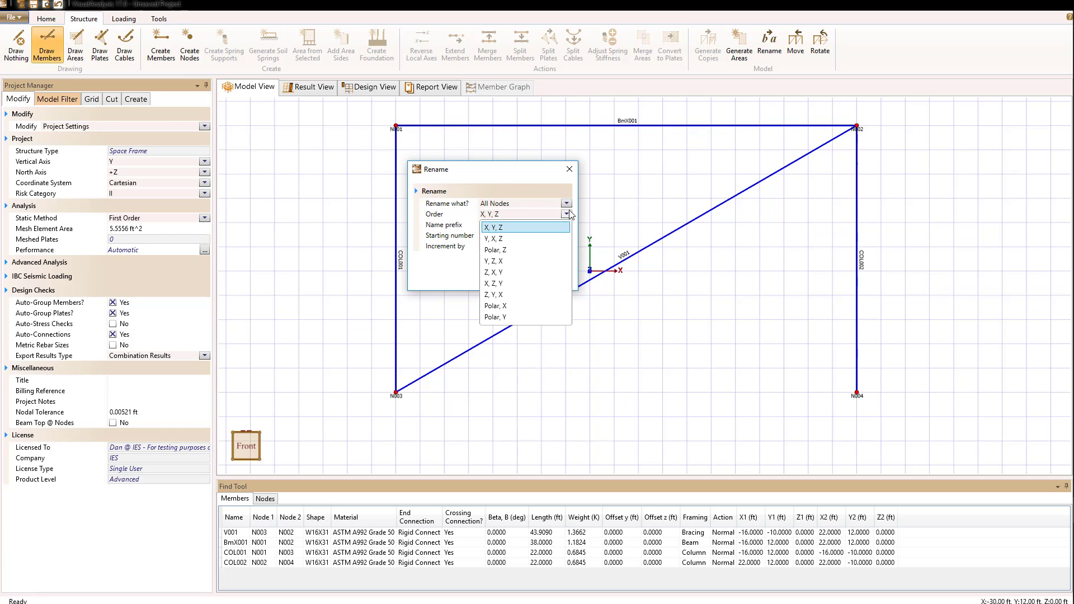
click(566, 215)
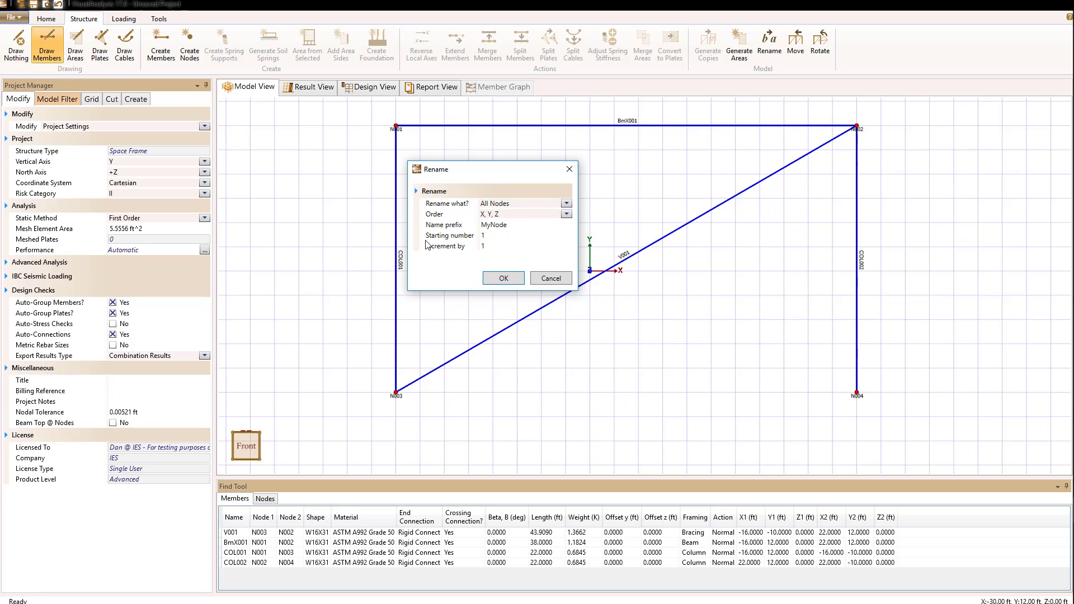
Step: Set the node renaming to start at 100 with an increment of 10, and apply it
click(502, 236)
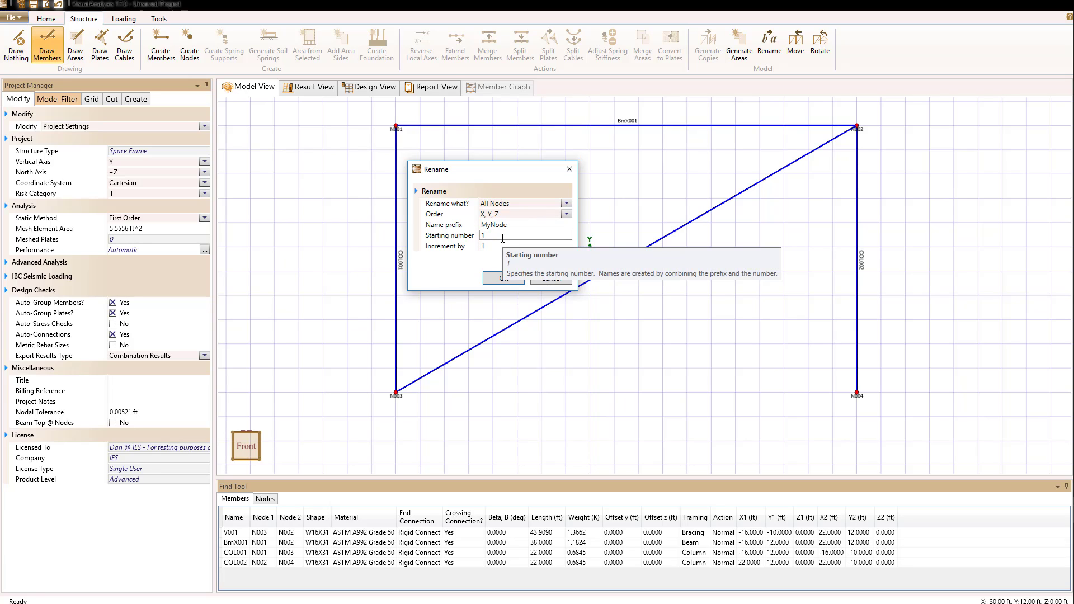
double_click(502, 236)
text(1)
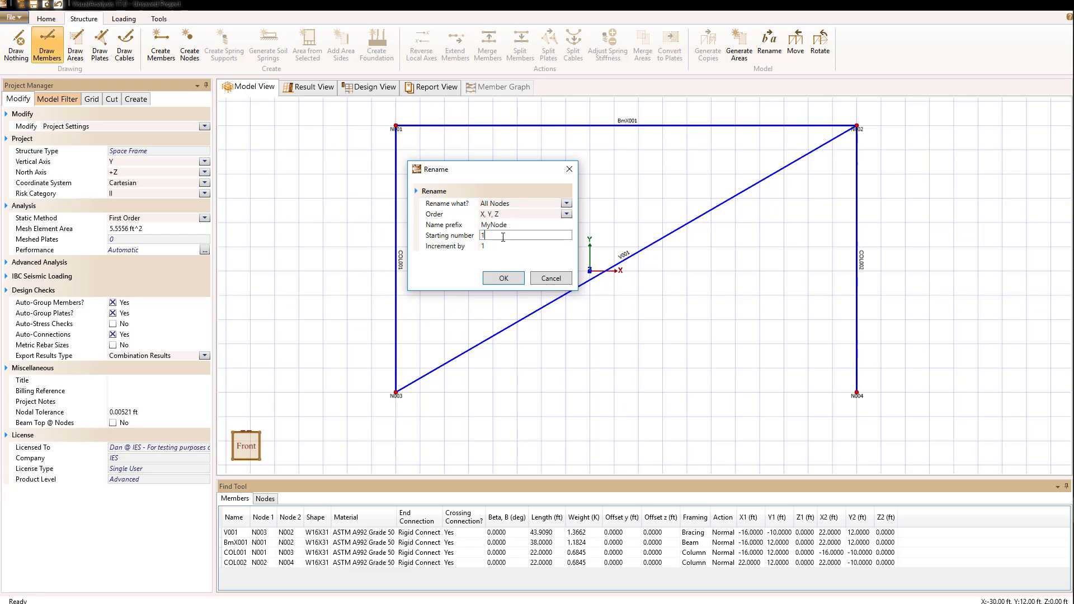
text(00)
key(Tab)
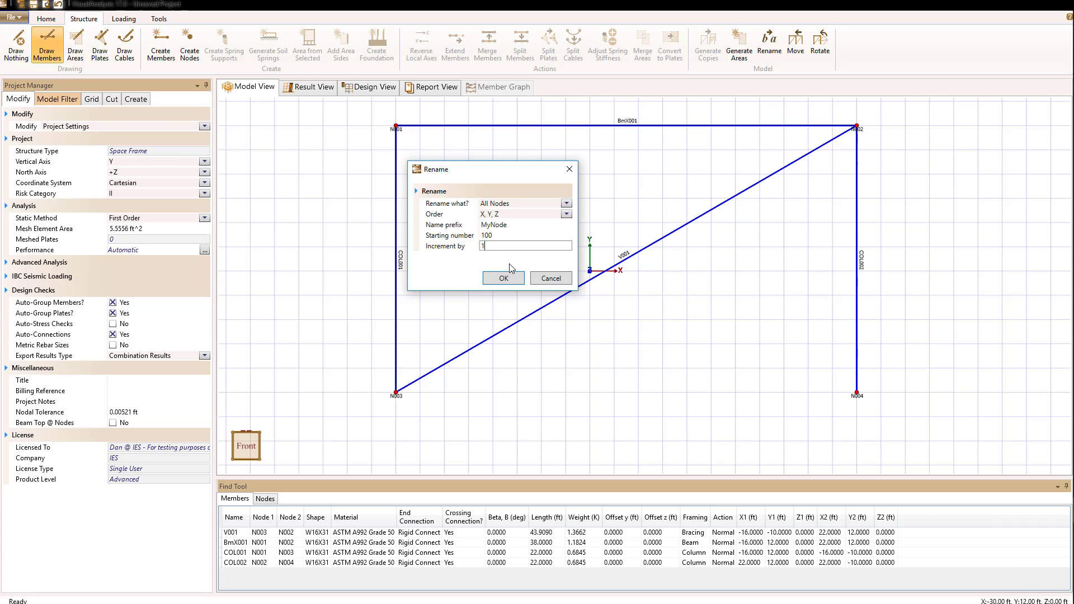
text(0)
click(504, 279)
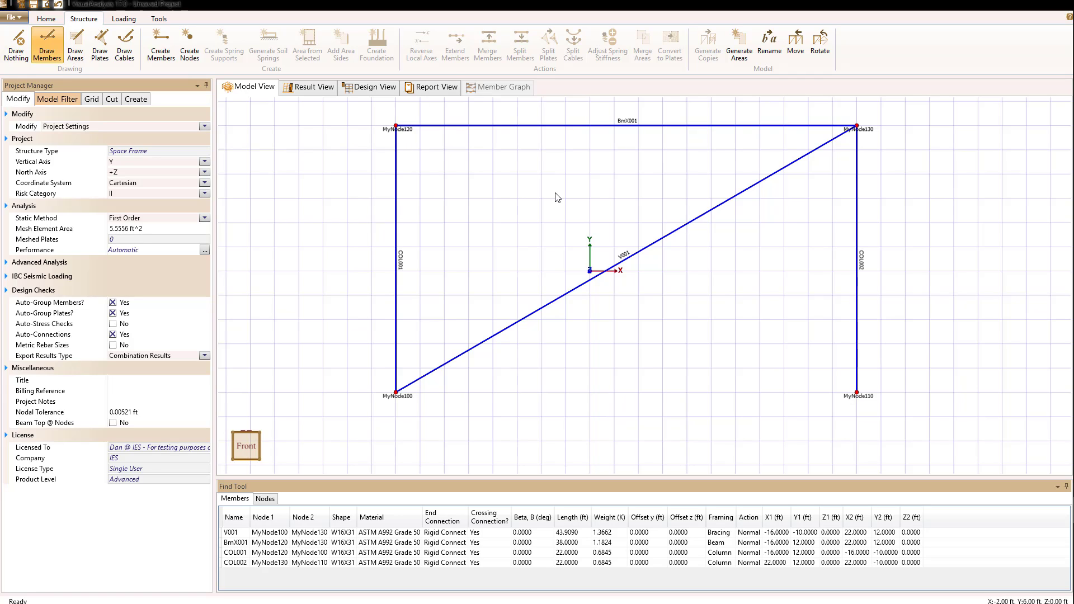
Step: Select both columns of the frame and rename them with the prefix MyCol, numbered from 1
click(396, 213)
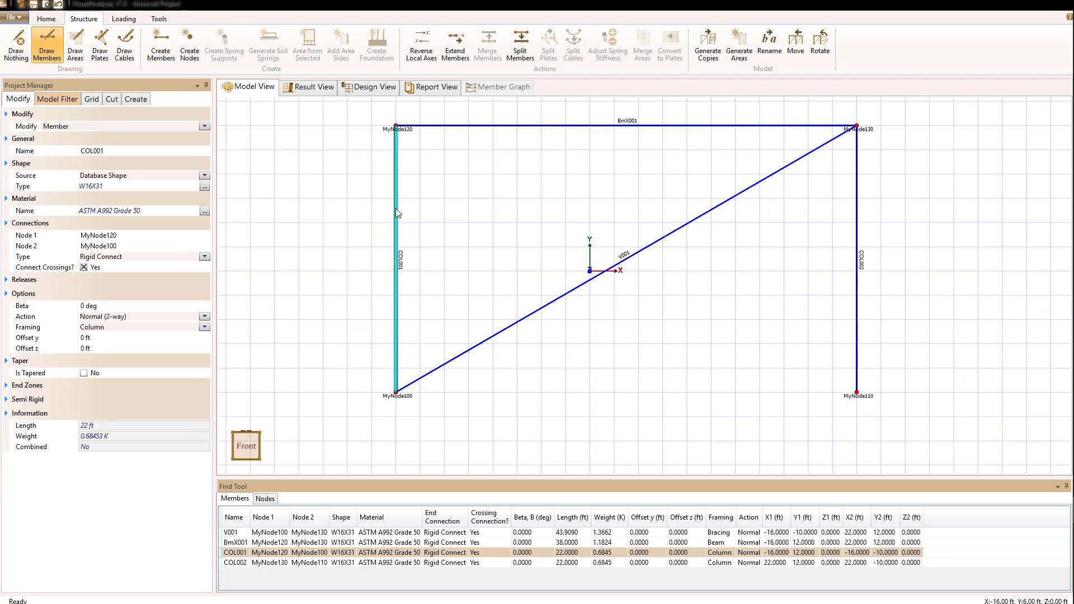
ctrl+click(859, 269)
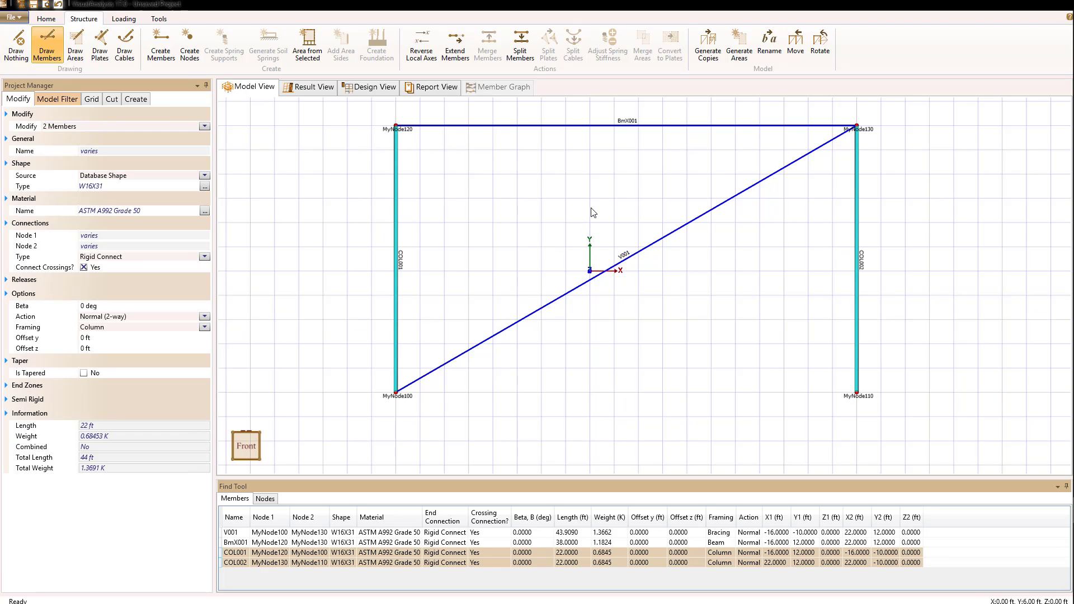
click(770, 42)
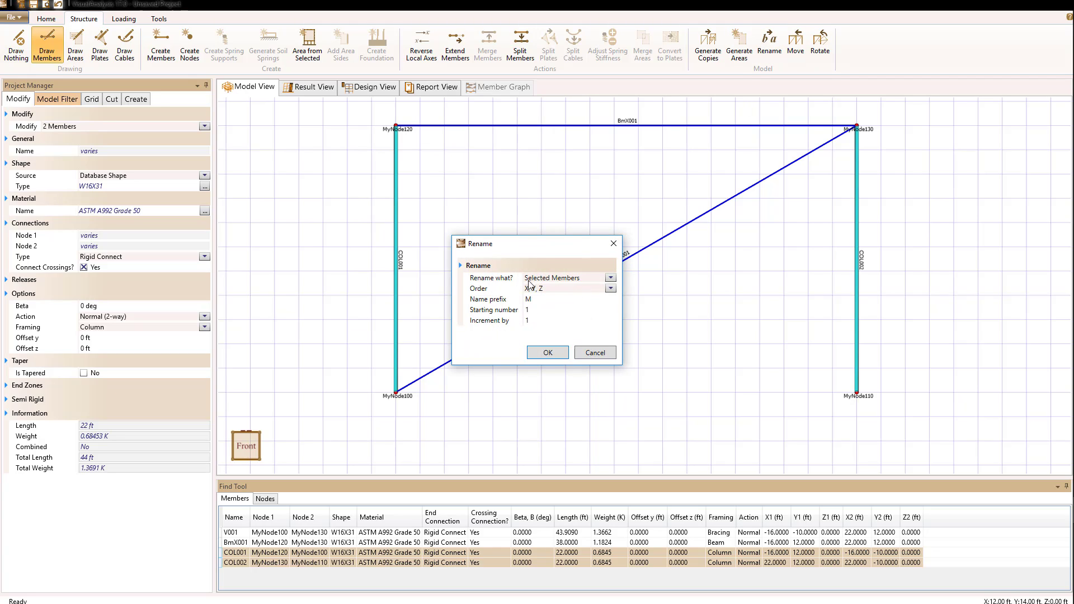
drag(532, 248, 529, 196)
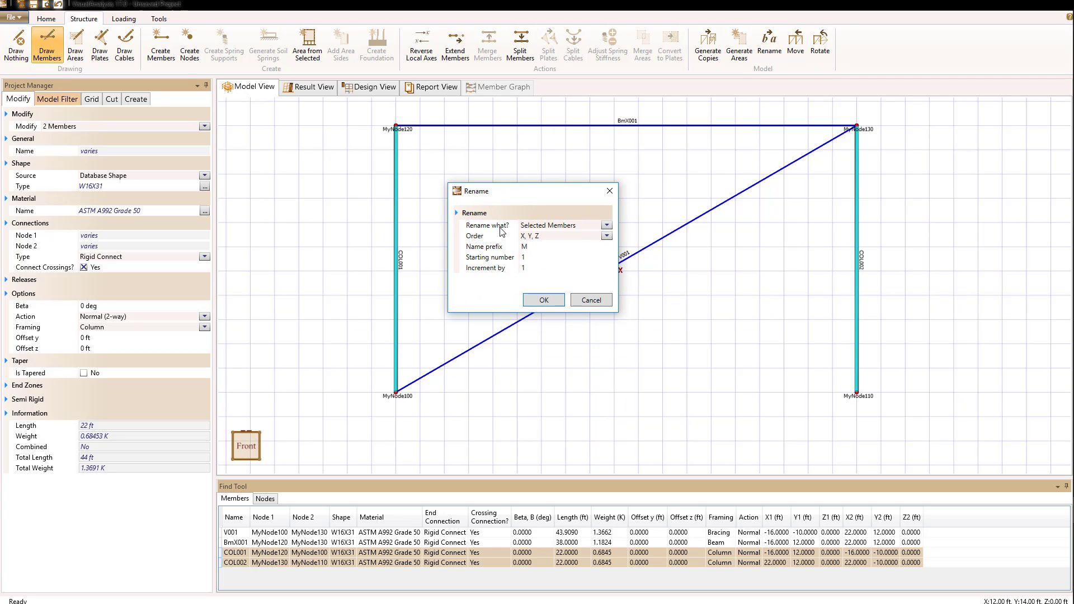
click(541, 247)
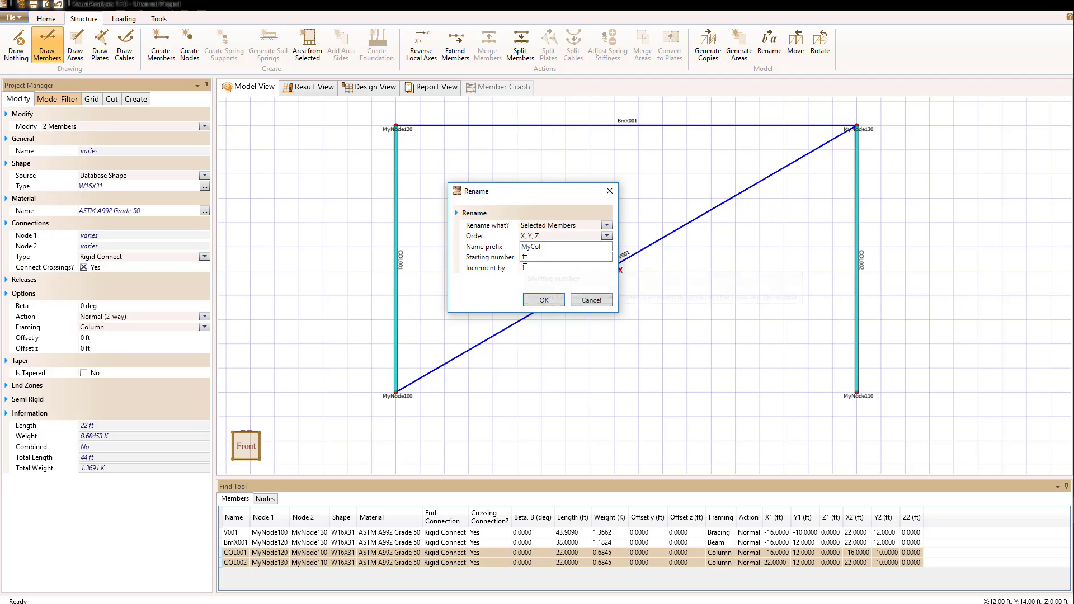
click(543, 301)
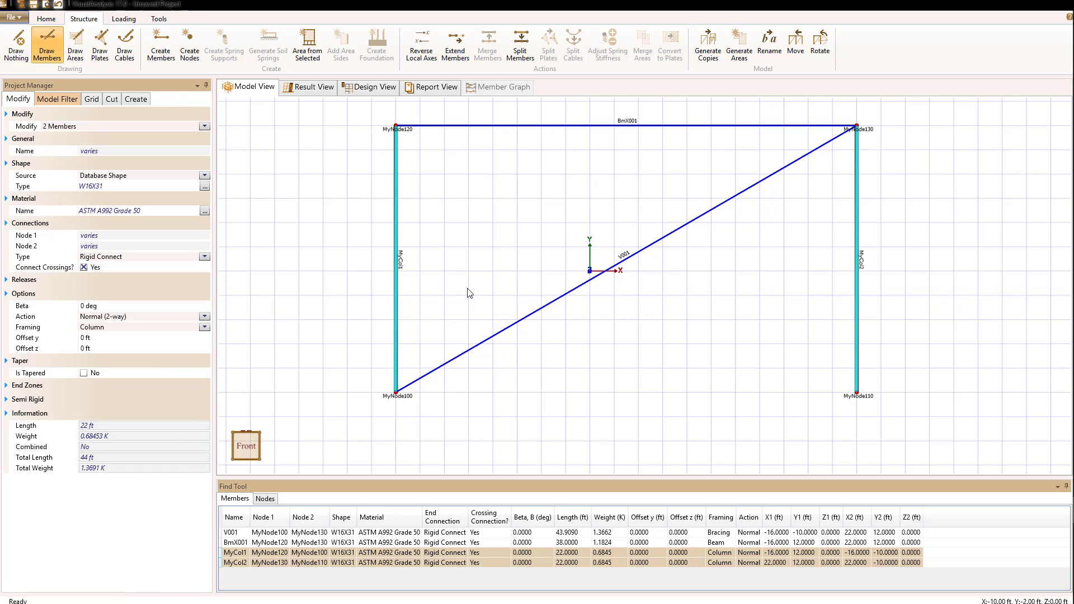